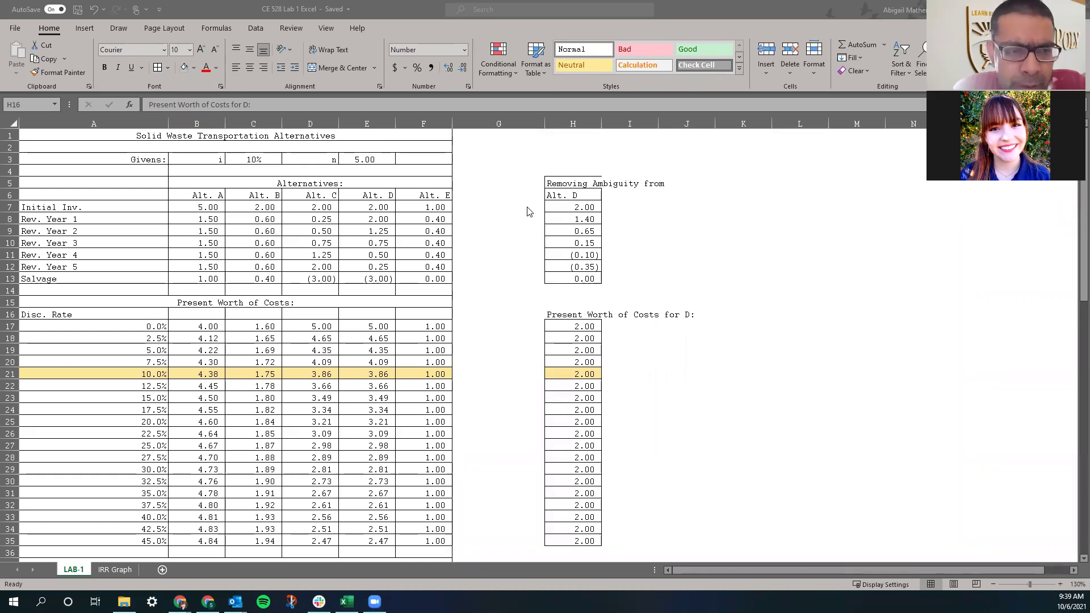
# Step: Review the IRR Graph sheet, then the Alt. D block and E13 salvage value on LAB-1
pyautogui.click(100, 571)
pyautogui.click(102, 570)
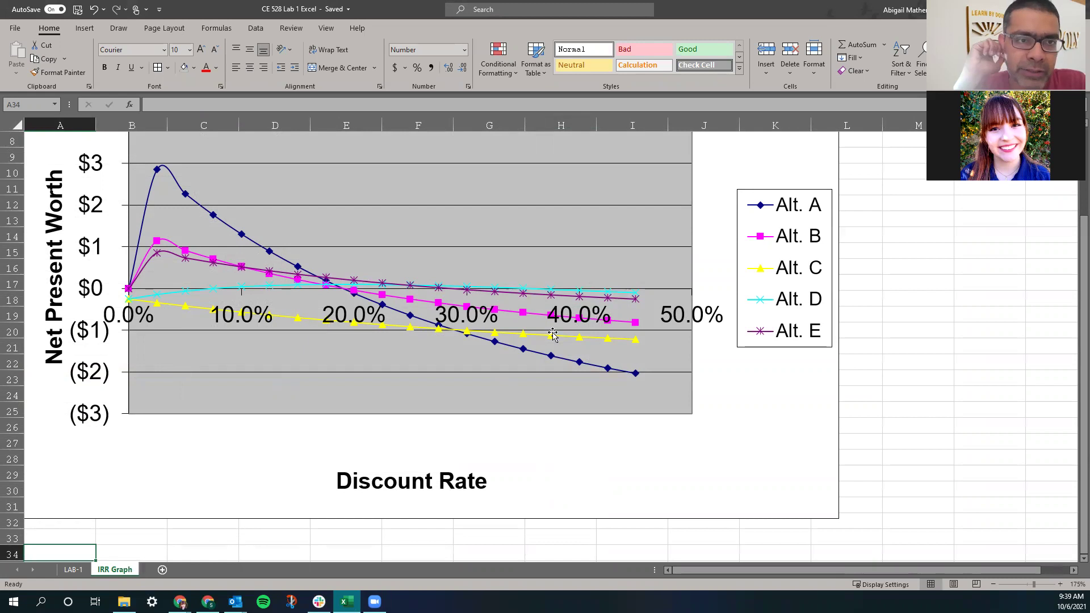
pyautogui.click(70, 571)
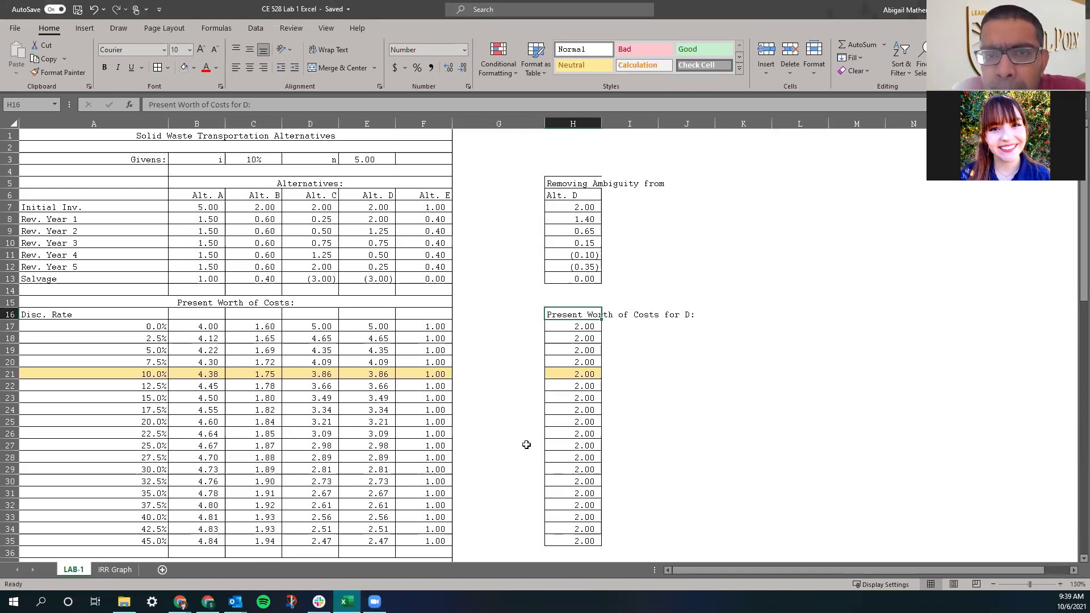
pyautogui.moveTo(568, 181); pyautogui.dragTo(585, 539)
pyautogui.scroll(-10, 608, 431)
pyautogui.click(627, 421)
pyautogui.scroll(10, 627, 385)
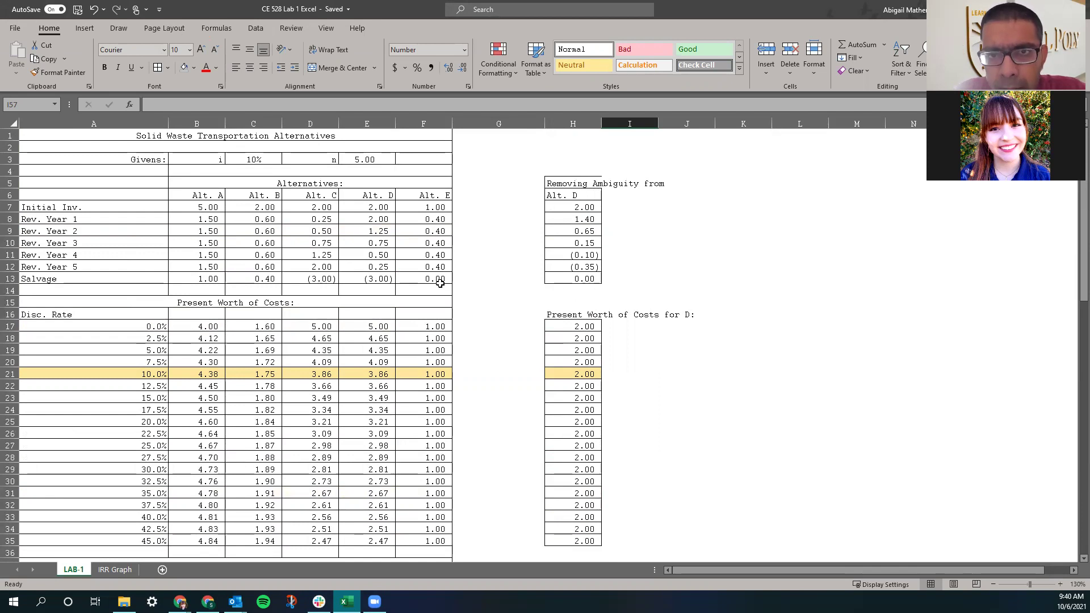
pyautogui.click(383, 280)
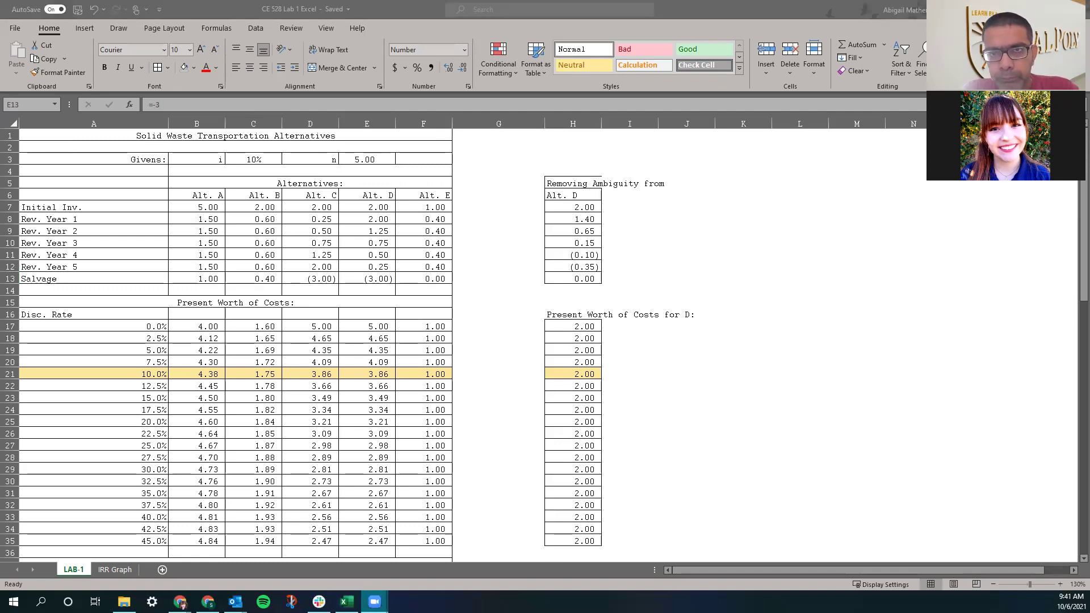
# Step: Enter =-3/(1+0.1)^5 in J7, fixing the exponent from 10 to 5, giving (1.86)
pyautogui.hotkey('alt', 'Tab')
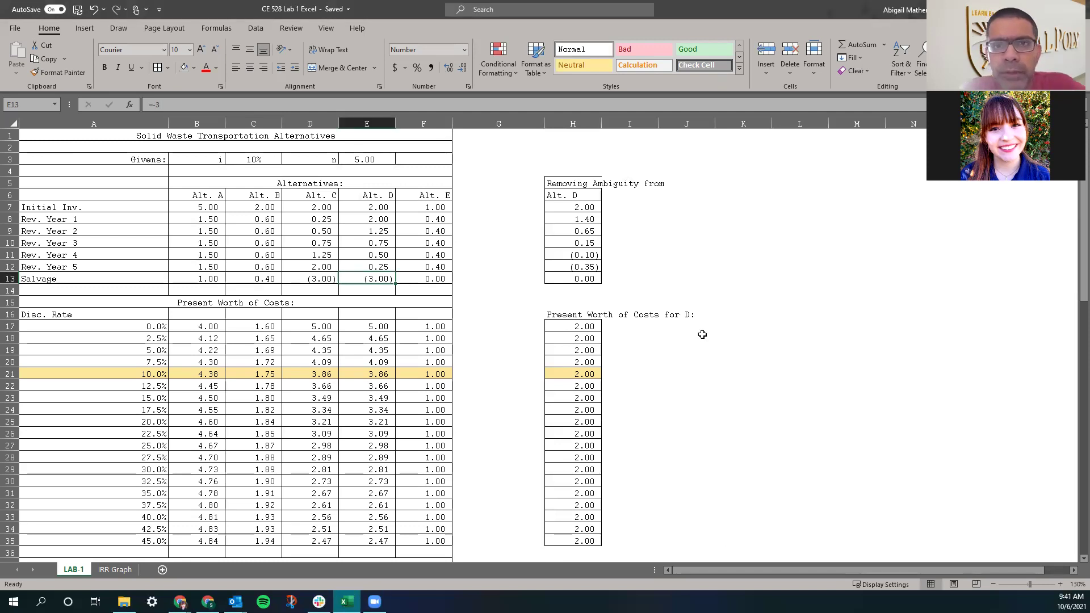
pyautogui.click(675, 208)
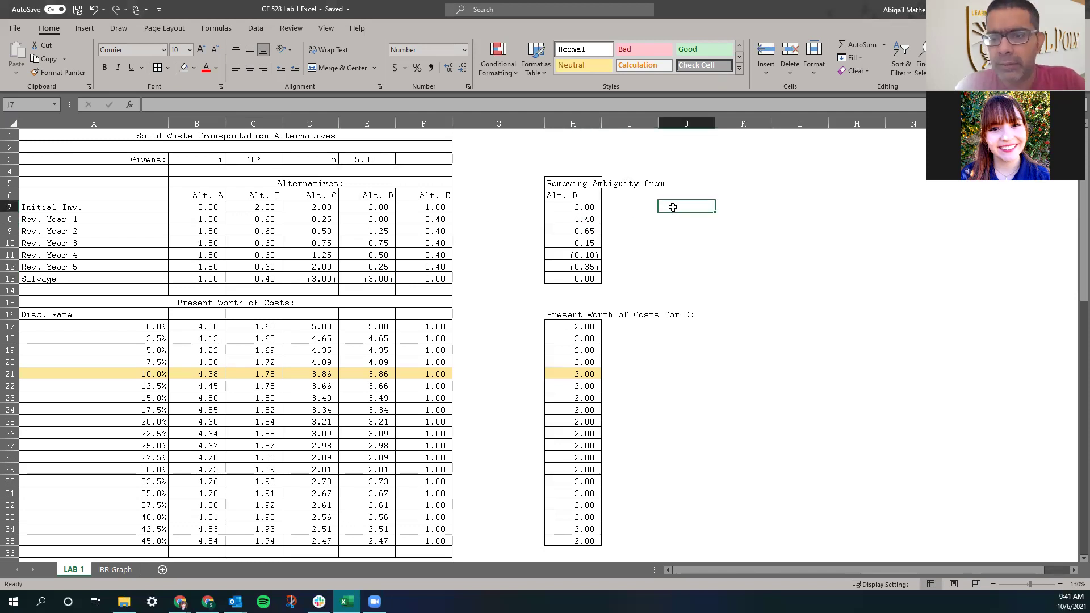
pyautogui.write('=')
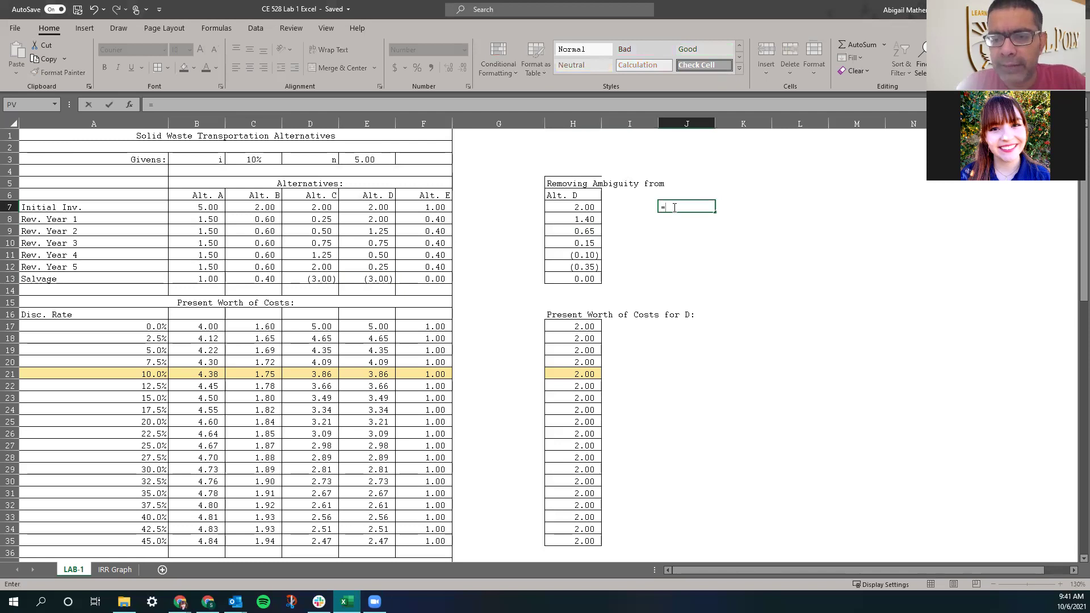
pyautogui.write('-3')
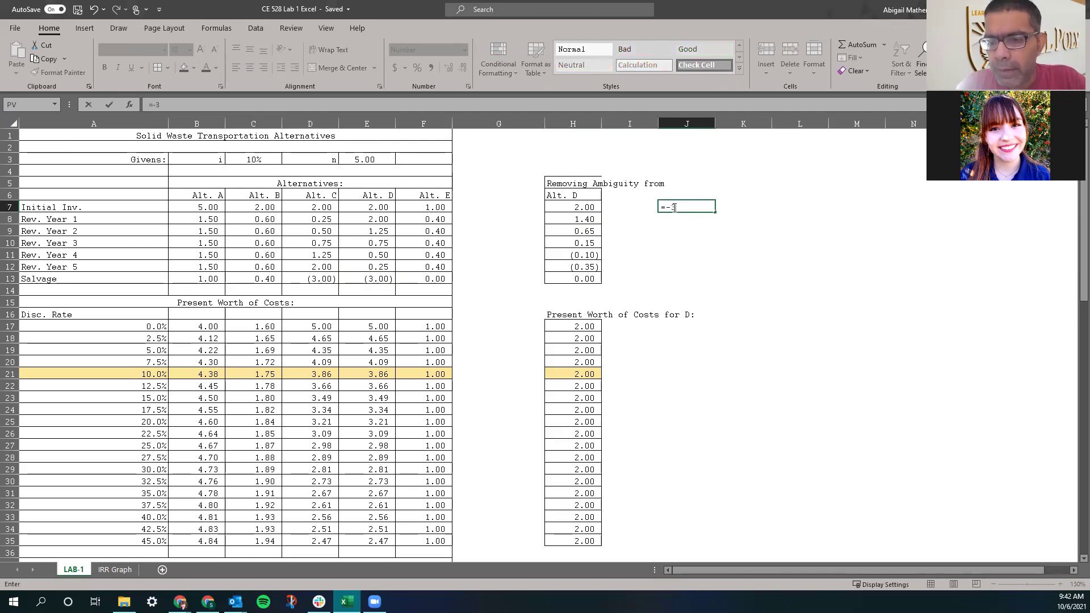
pyautogui.write('/')
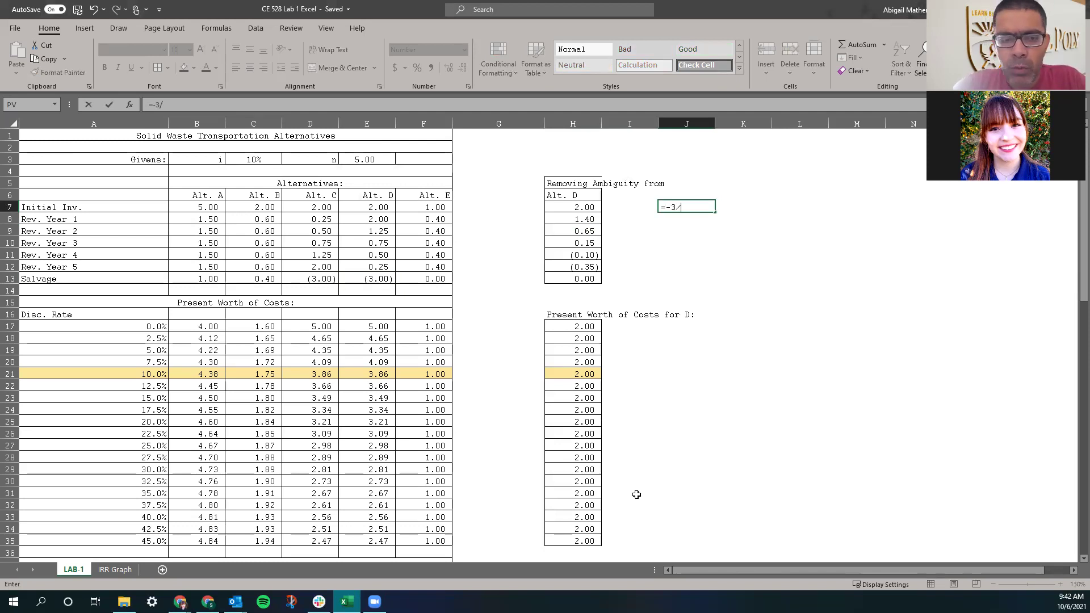
pyautogui.write('(1')
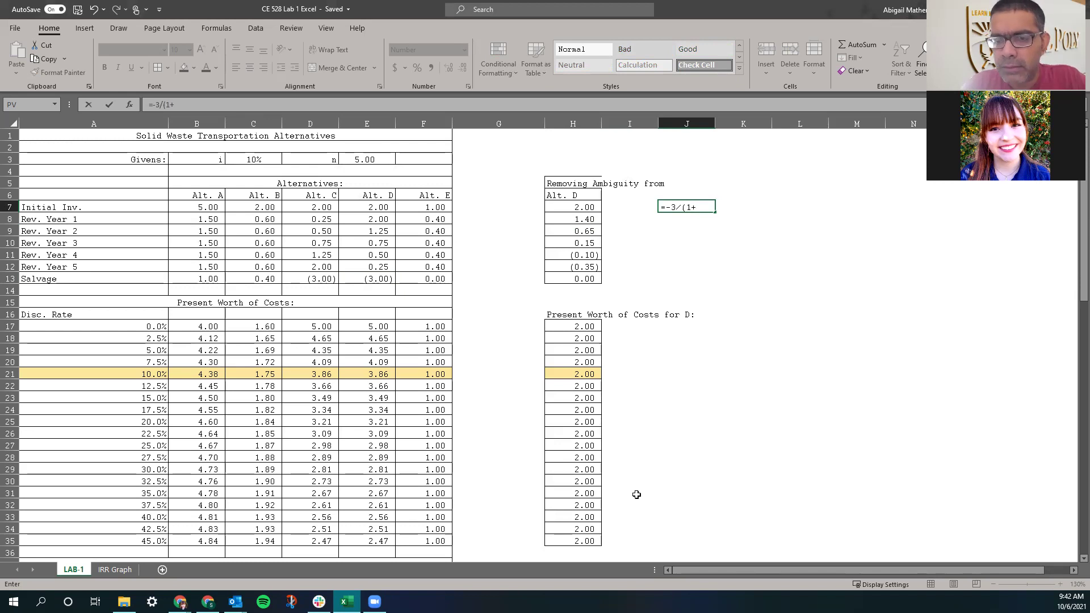
pyautogui.write('+0.1')
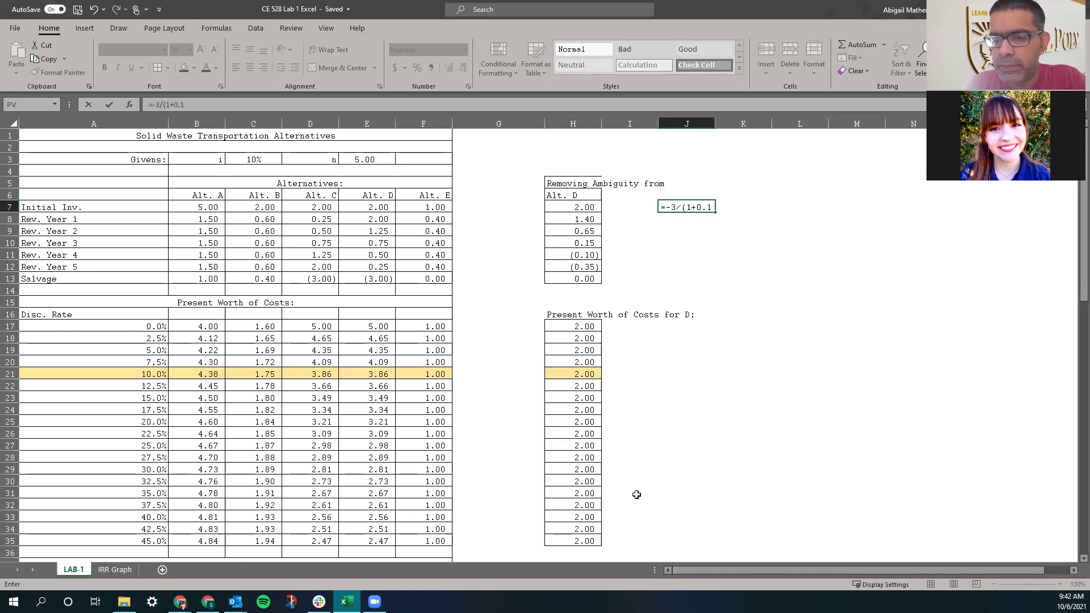
pyautogui.write(')')
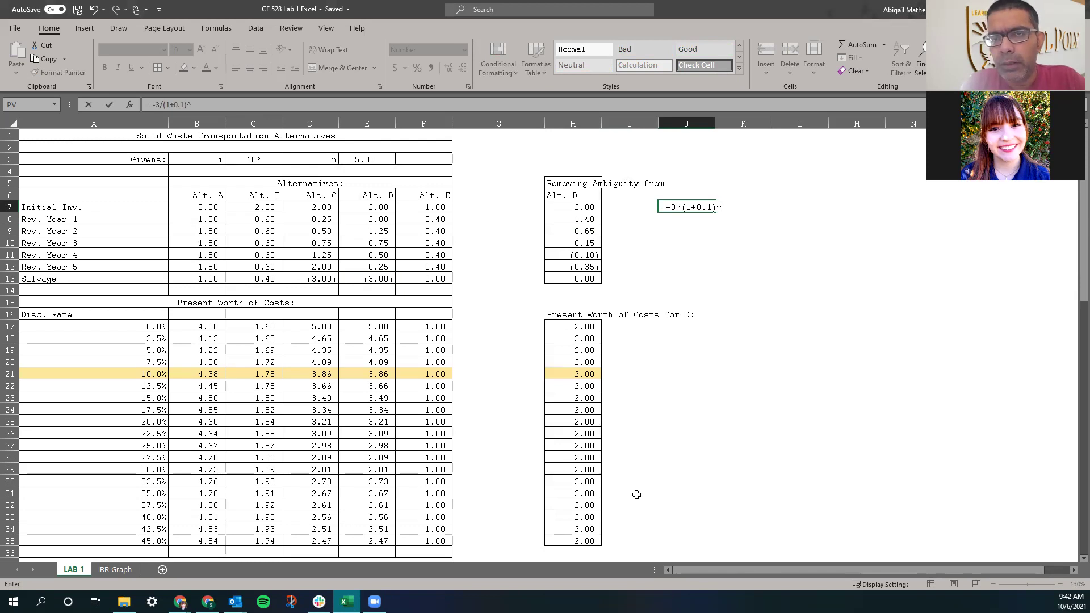
pyautogui.write('^10')
pyautogui.press('BackSpace')
pyautogui.press('BackSpace')
pyautogui.write('5')
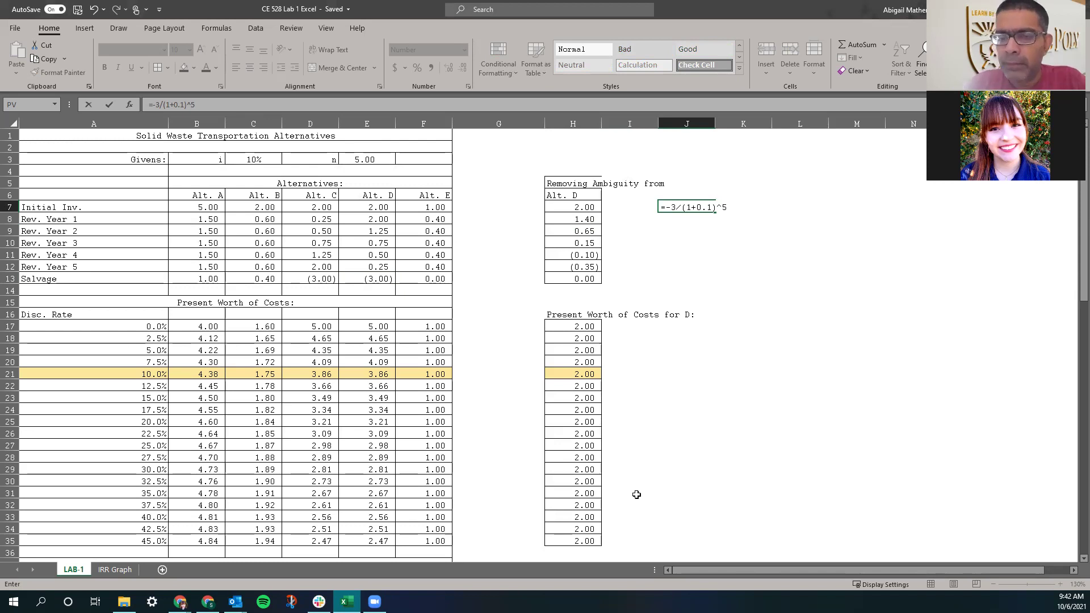
pyautogui.press('Return')
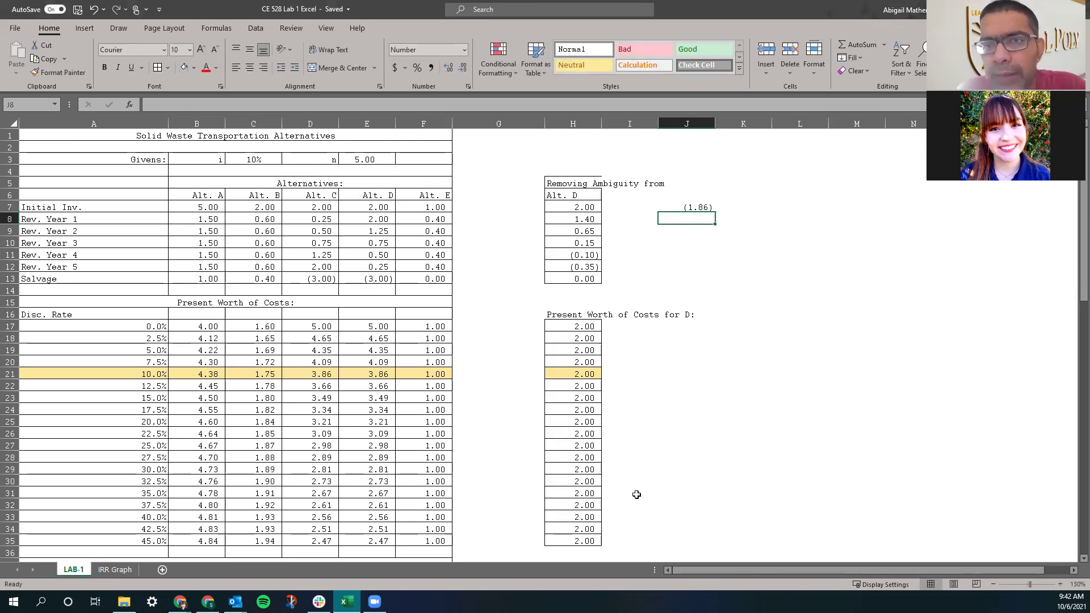
pyautogui.click(698, 207)
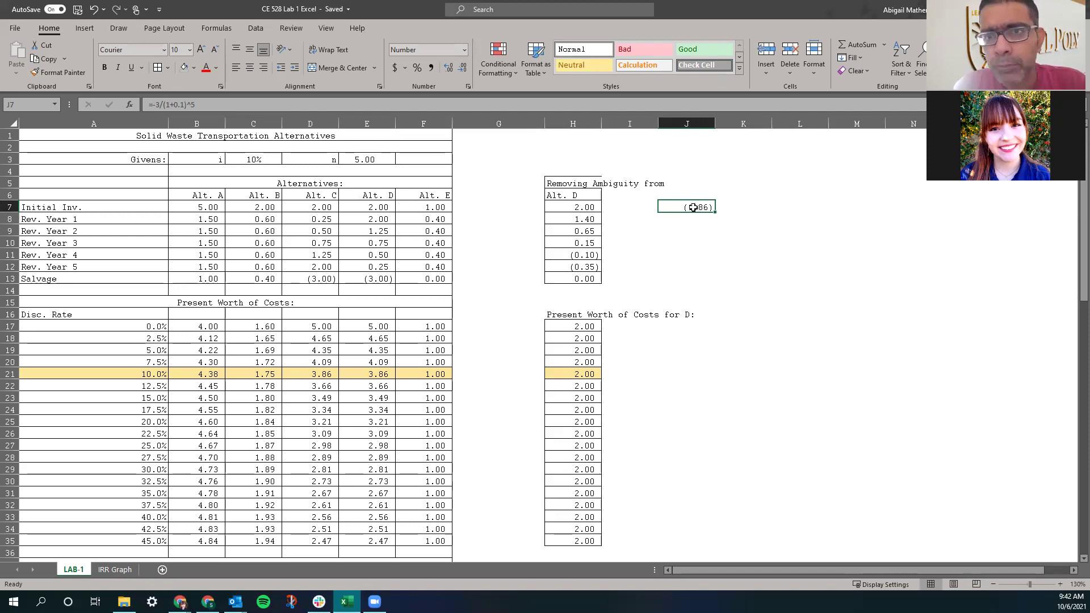
pyautogui.click(696, 220)
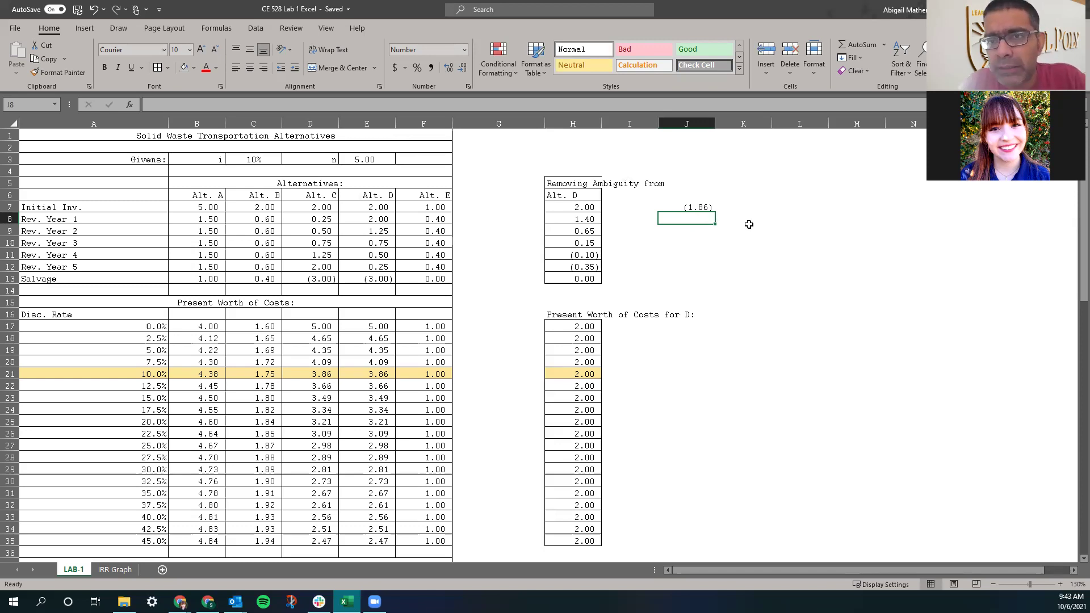
pyautogui.click(742, 204)
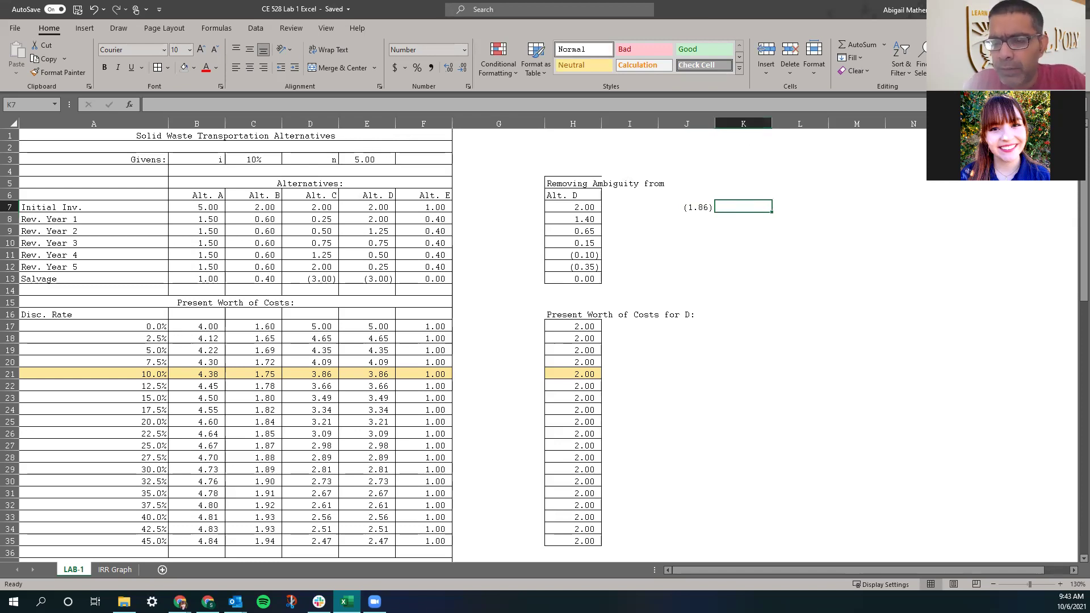
pyautogui.click(180, 602)
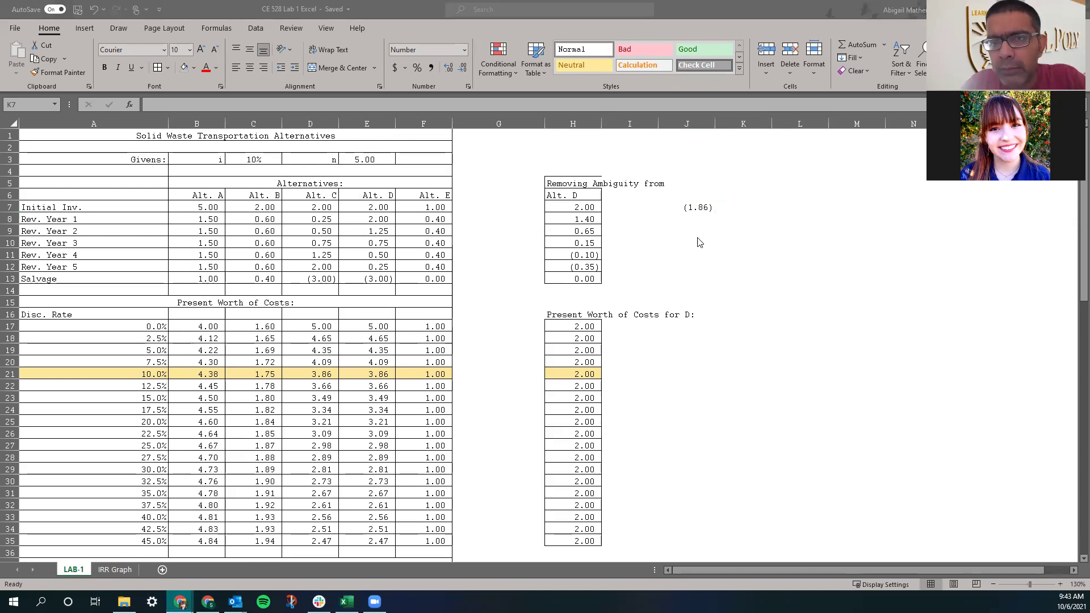
pyautogui.hotkey('alt', 'Tab')
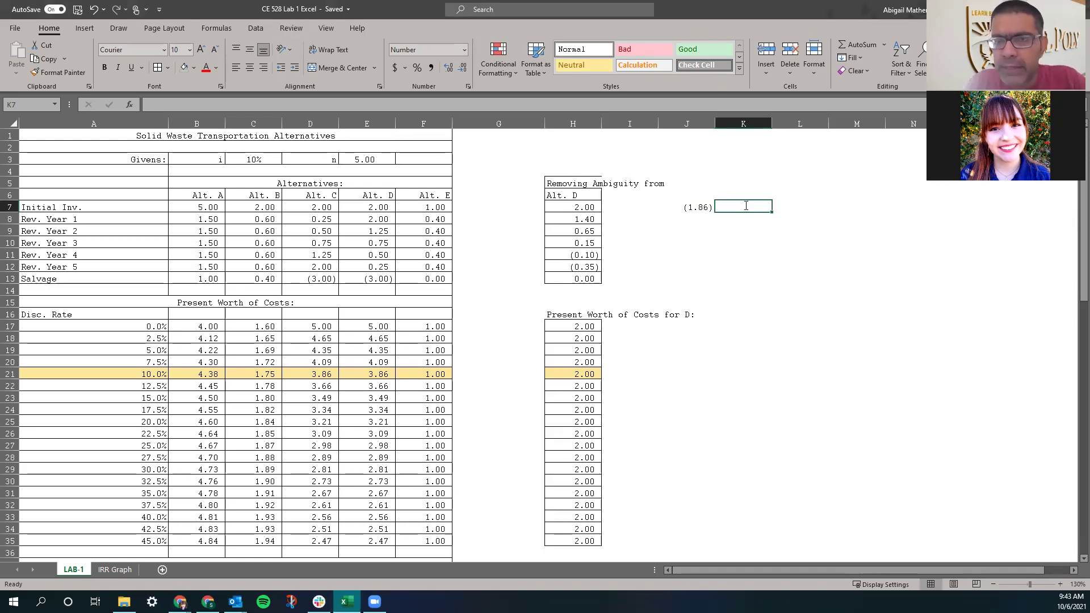
pyautogui.write('A=')
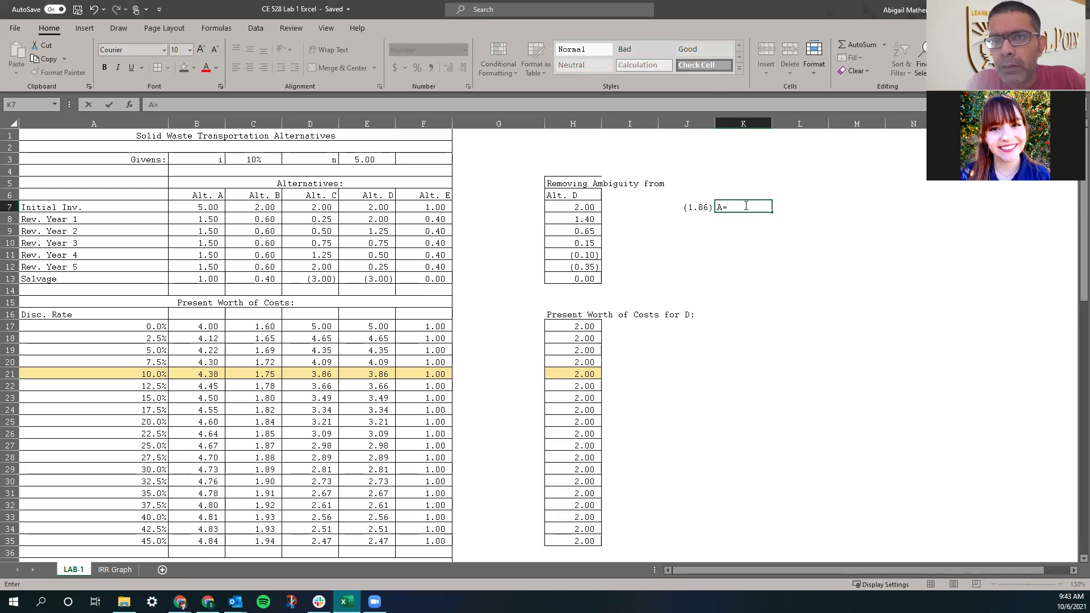
pyautogui.press('BackSpace')
pyautogui.press('BackSpace')
pyautogui.write('P/A')
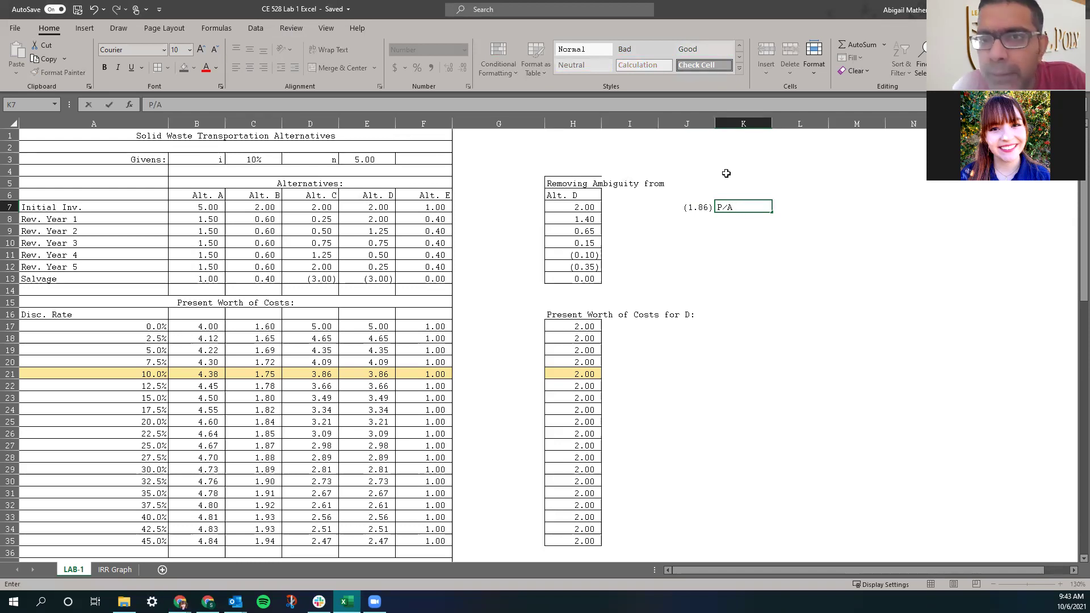
pyautogui.press('BackSpace')
pyautogui.press('BackSpace')
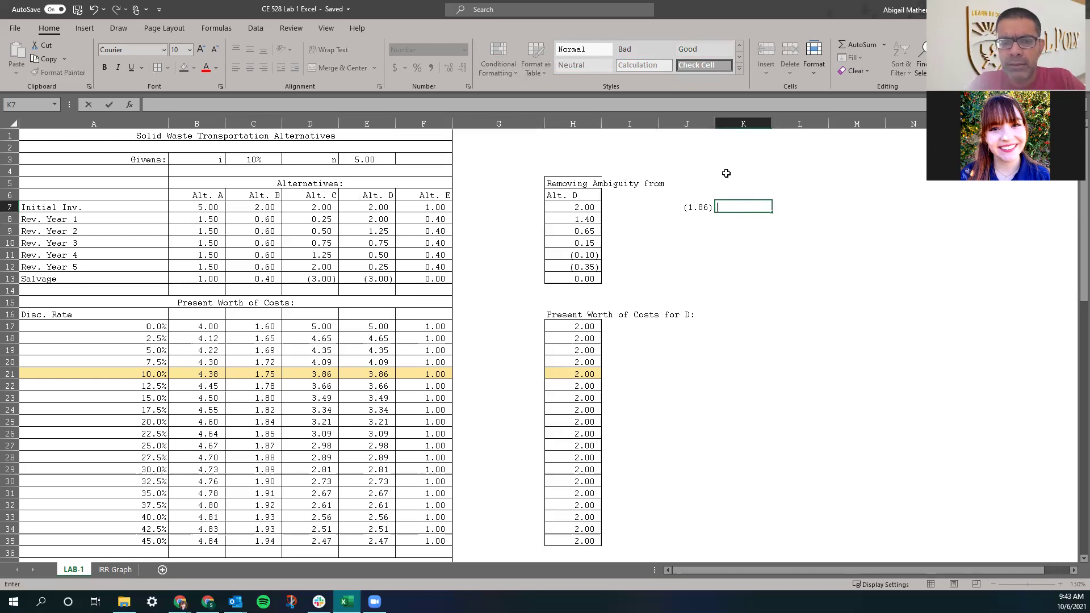
pyautogui.write('d(1')
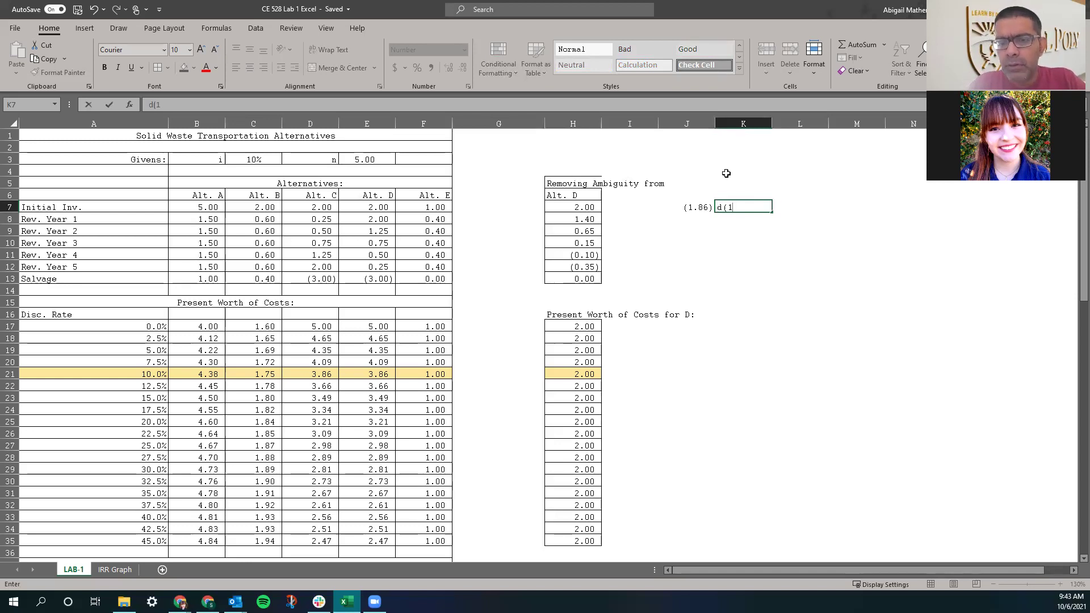
pyautogui.write('+')
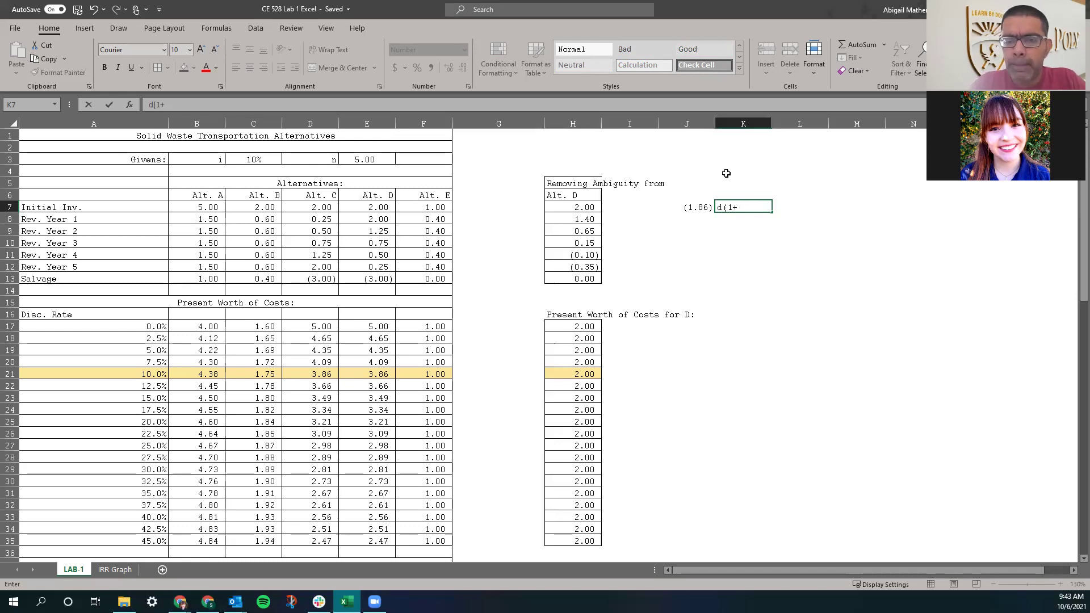
pyautogui.write('d)^')
pyautogui.press('BackSpace')
pyautogui.press('BackSpace')
pyautogui.press('BackSpace')
pyautogui.press('BackSpace')
pyautogui.press('BackSpace')
pyautogui.press('BackSpace')
pyautogui.press('BackSpace')
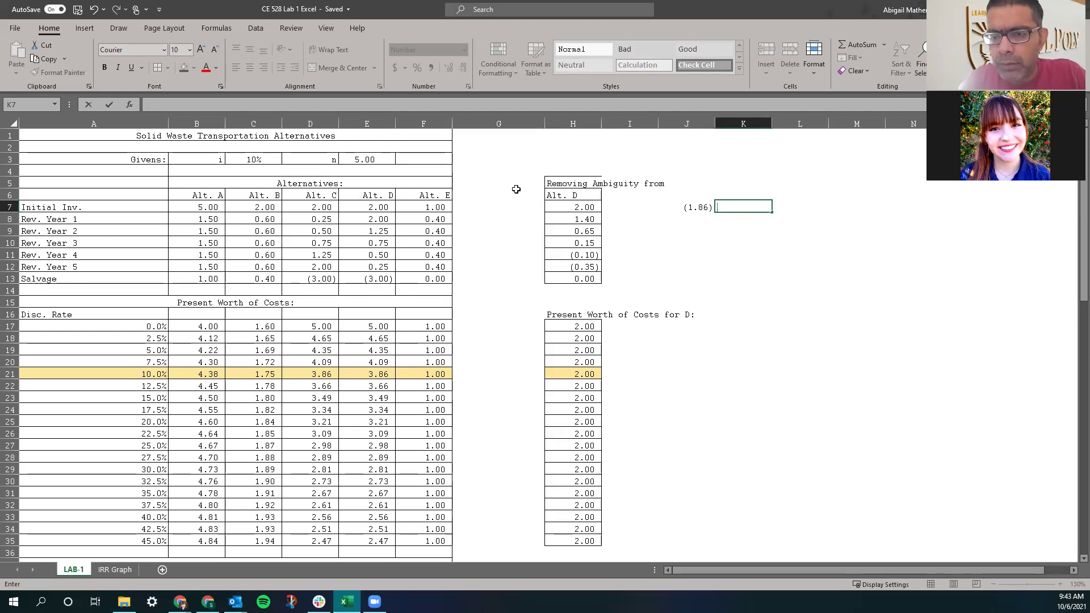
# Step: Type K7's formula =J7*(0.1*1.1^5)/(1.1^5-1), removing a stray & along the way
pyautogui.write('=')
pyautogui.click(697, 207)
pyautogui.write('*')
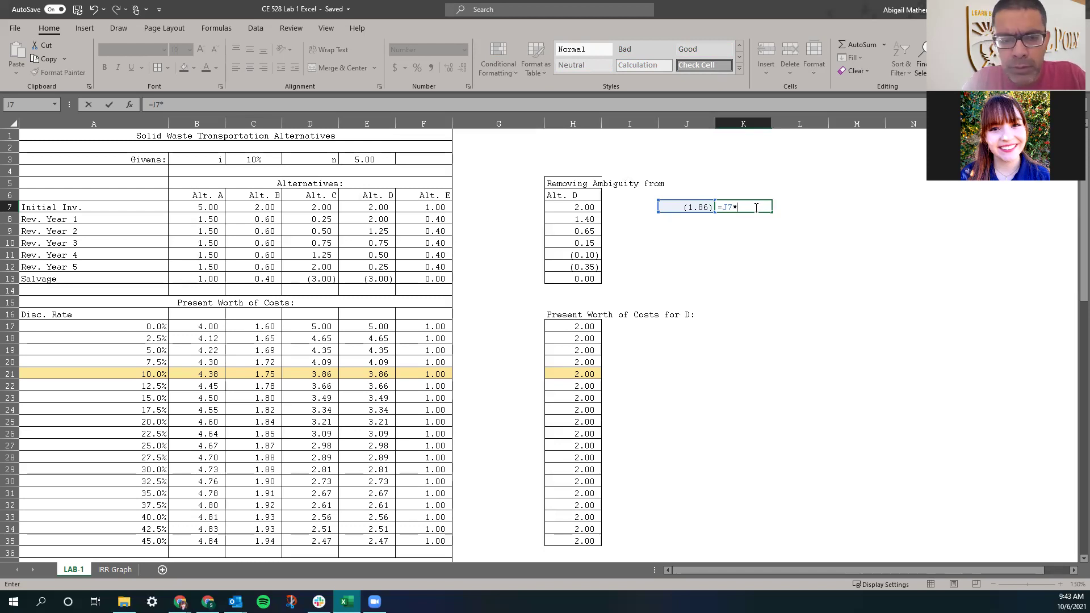
pyautogui.write('0.1')
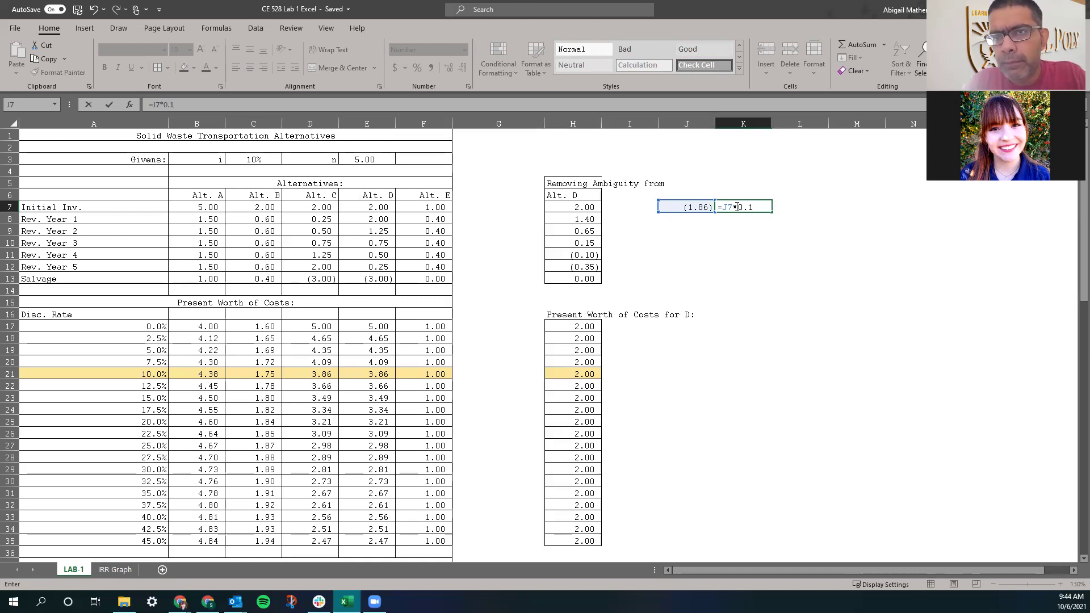
pyautogui.click(737, 207)
pyautogui.write('(0.1')
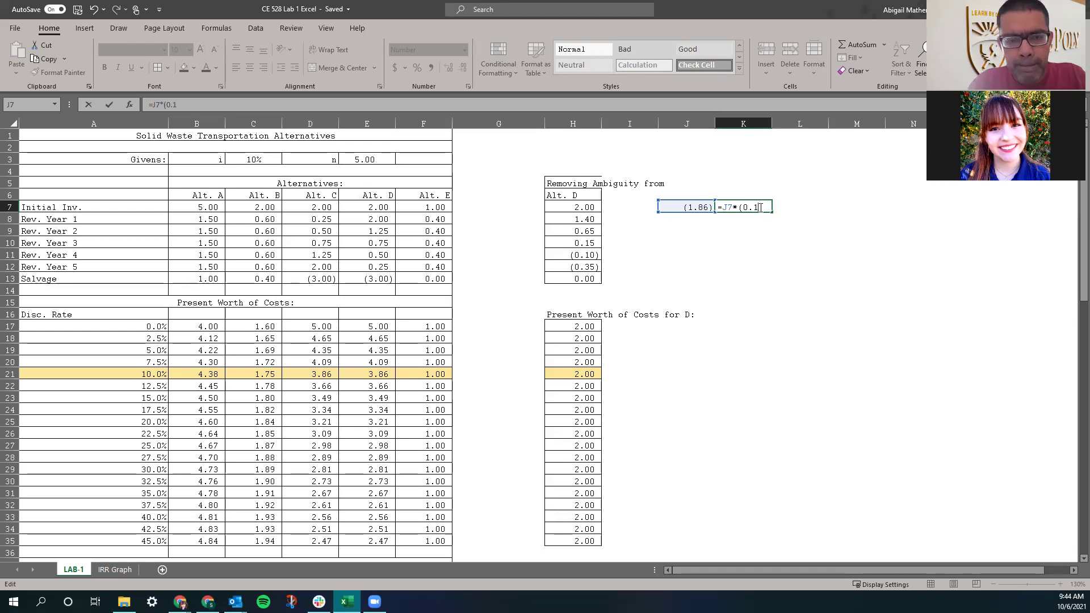
pyautogui.write('&1.1')
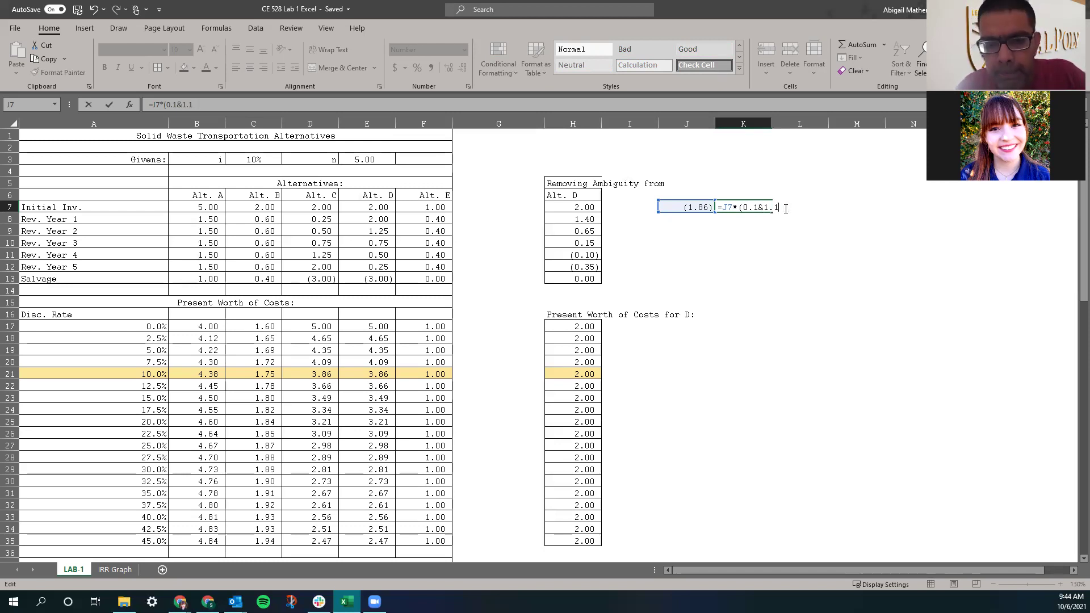
pyautogui.write('^5')
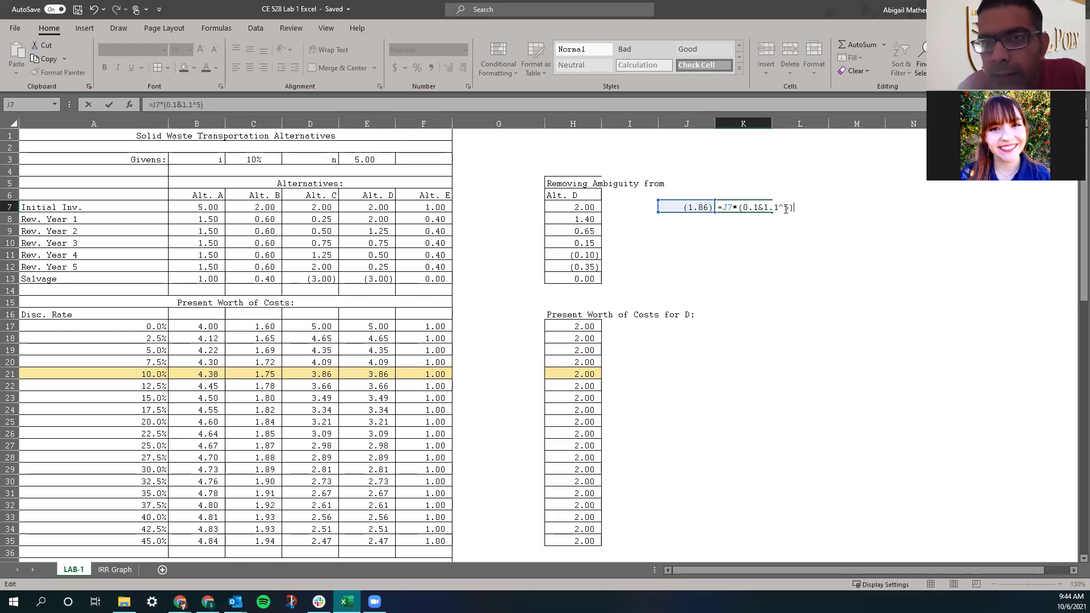
pyautogui.write('/')
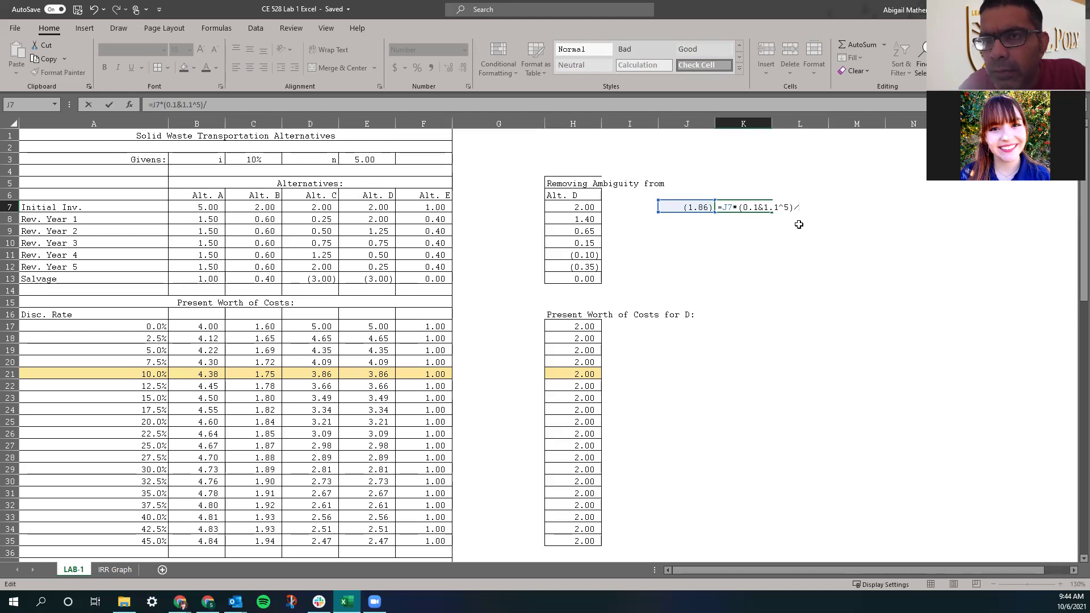
pyautogui.click(764, 207)
pyautogui.press('BackSpace')
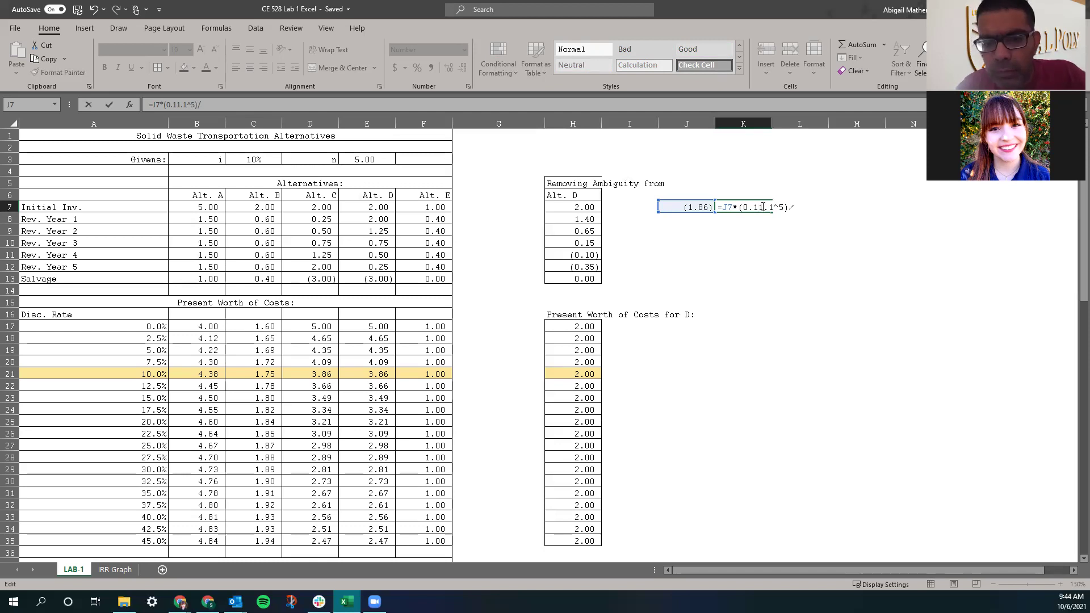
pyautogui.write('*1.1^5)/')
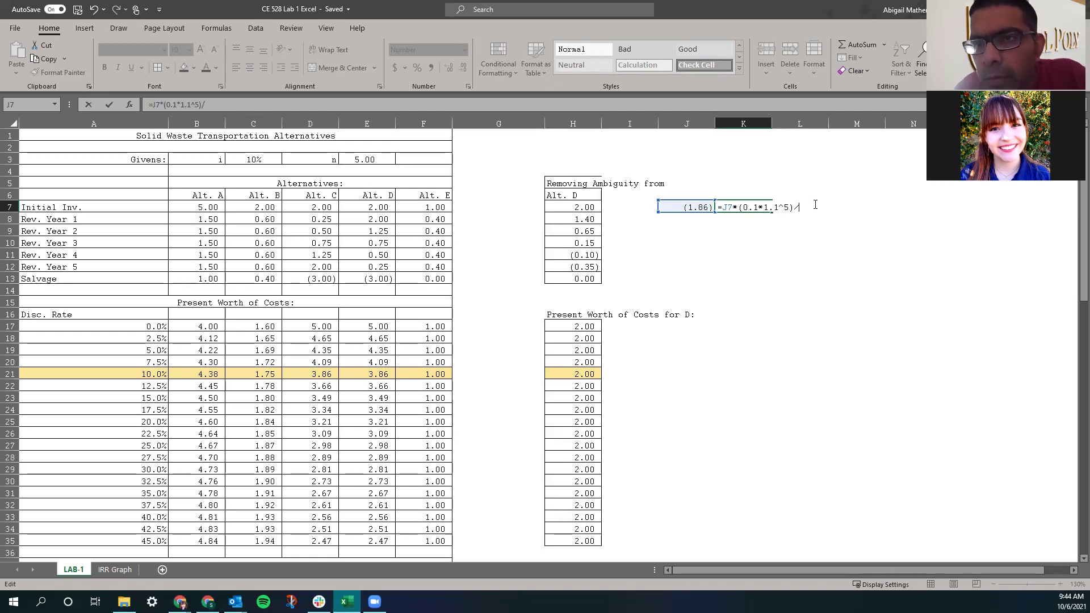
pyautogui.write('(1.1.^')
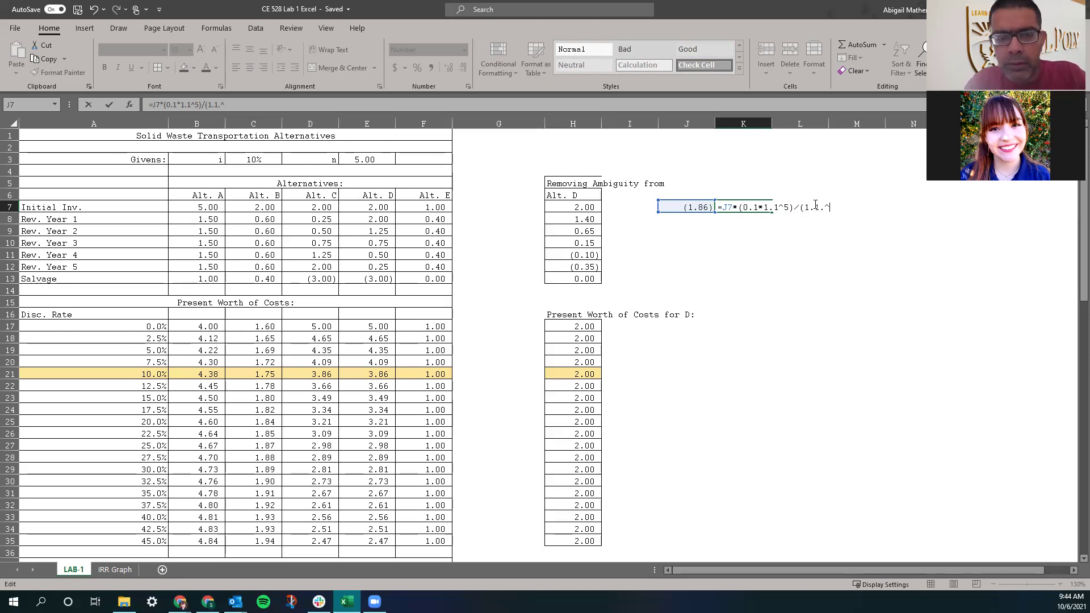
pyautogui.write('5-1')
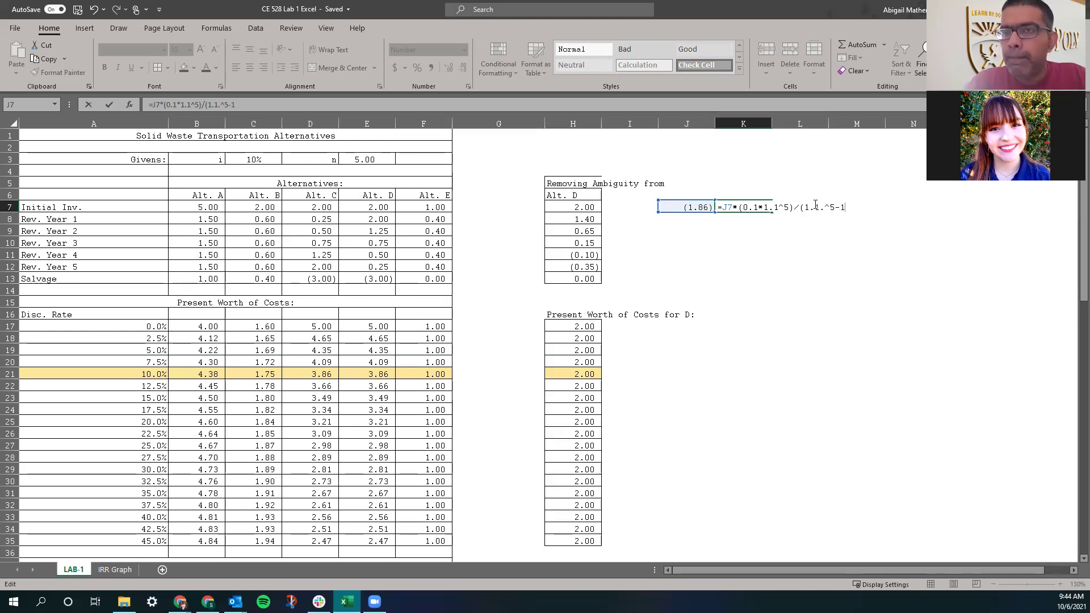
pyautogui.write(')')
# Step: Commit K7 with Excel's suggested correction so it shows (0.49), then copy K7
pyautogui.press('Return')
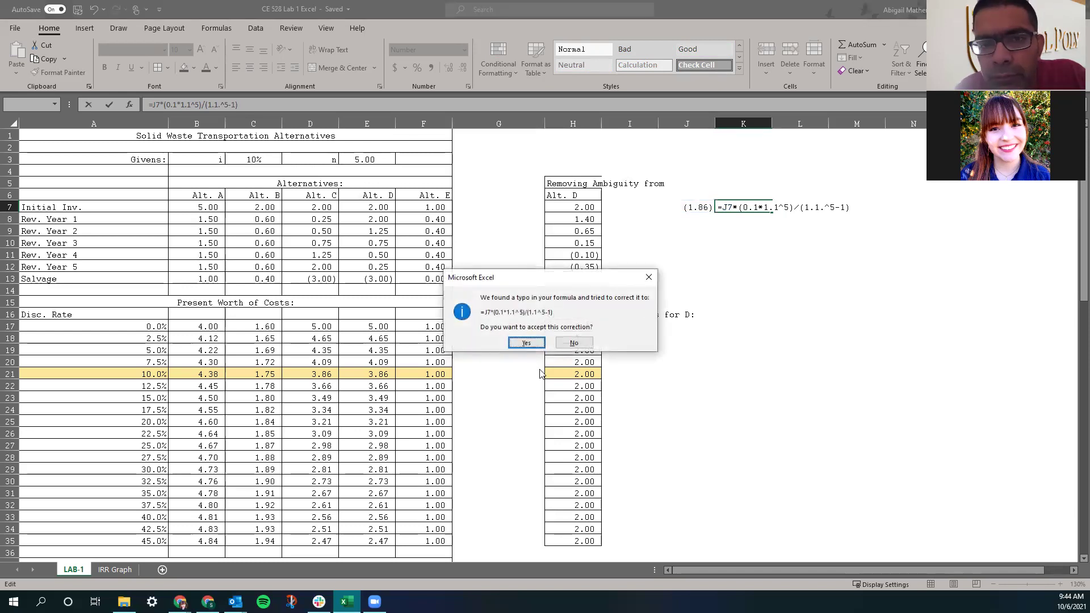
pyautogui.click(527, 343)
pyautogui.click(757, 207)
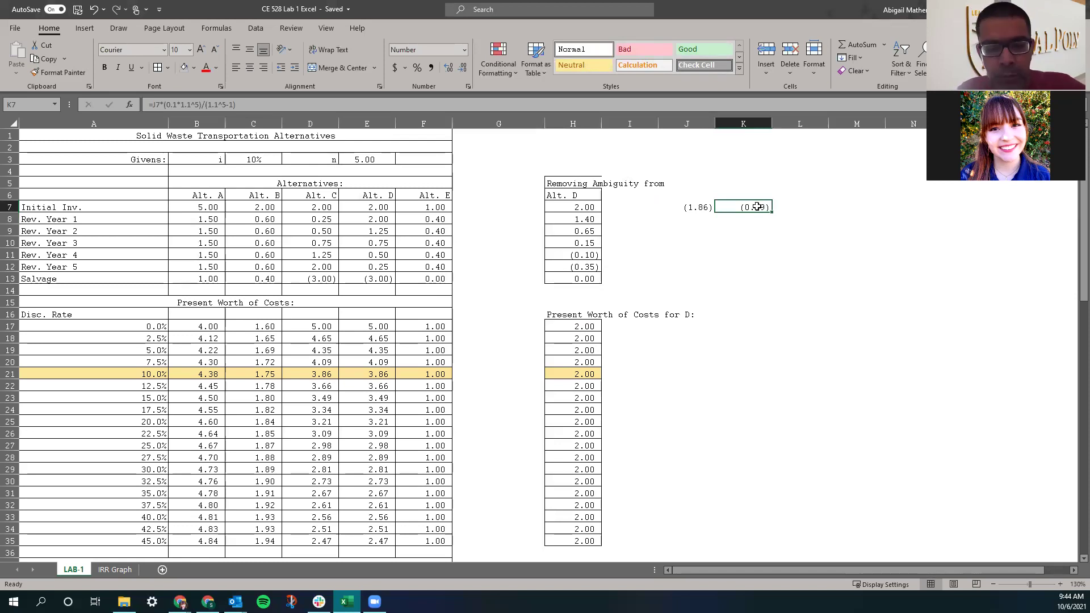
pyautogui.hotkey('ctrl', 'c')
# Step: Replace H8's -0.6 adjustment with +K7, making the formula =E8+K7
pyautogui.click(589, 218)
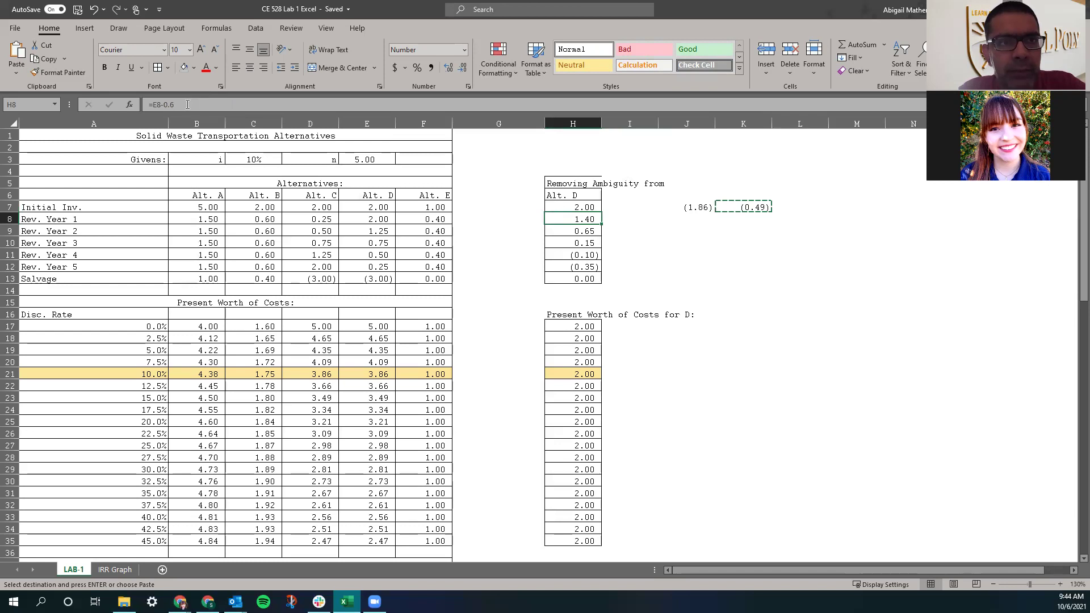
pyautogui.click(185, 104)
pyautogui.press('BackSpace')
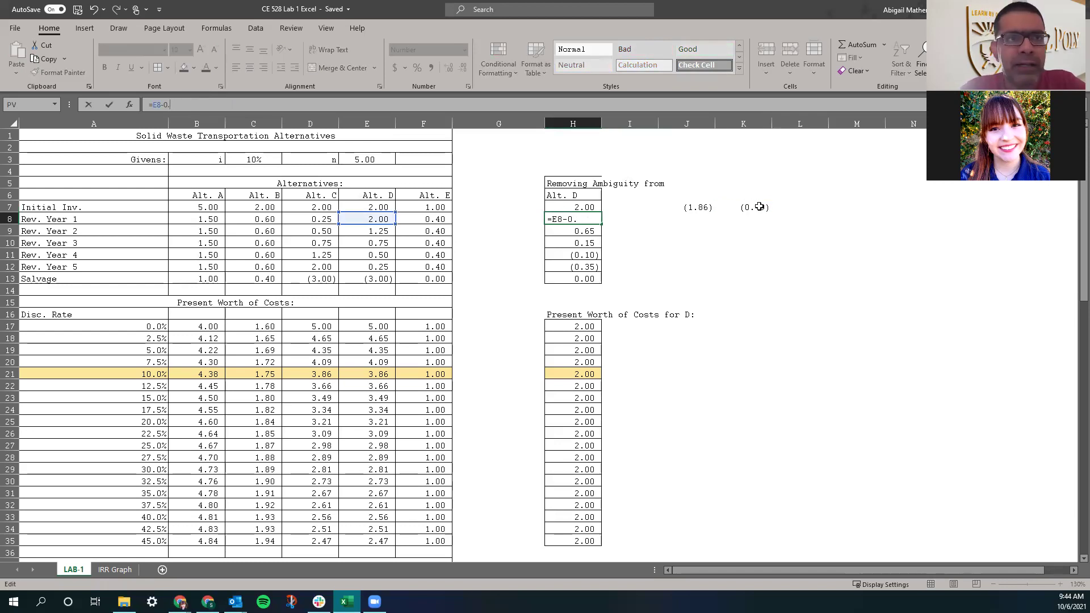
pyautogui.press('BackSpace')
pyautogui.press('BackSpace')
pyautogui.press('BackSpace')
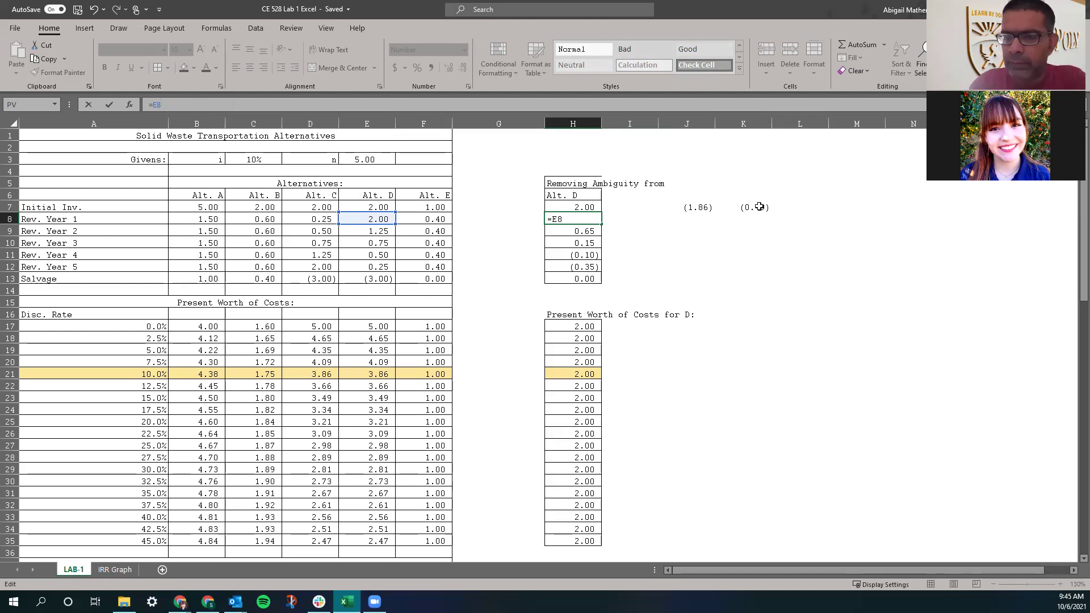
pyautogui.write('+')
pyautogui.click(760, 207)
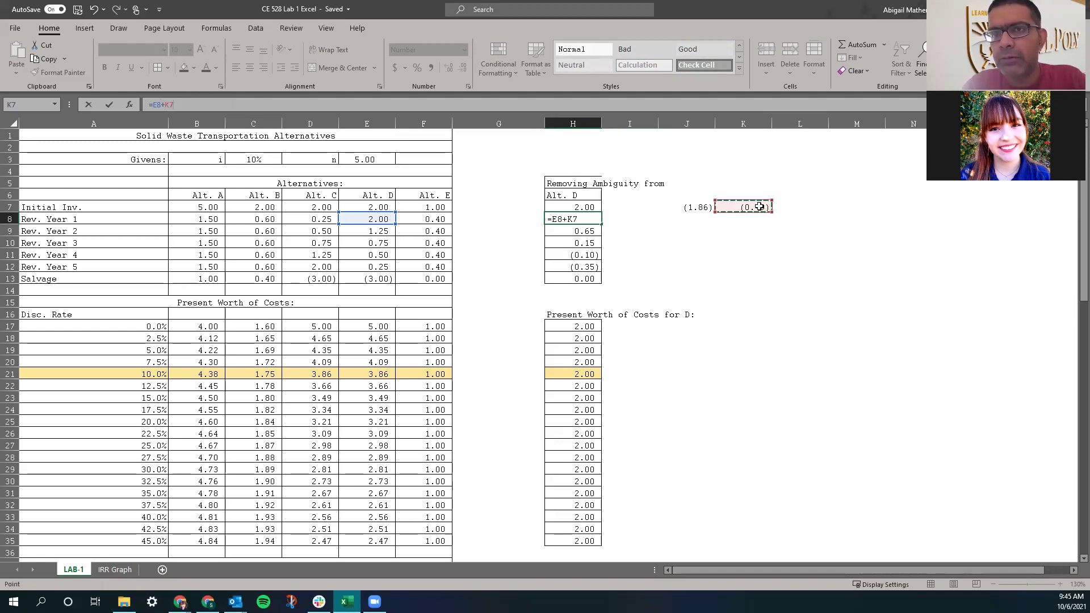
pyautogui.press('Return')
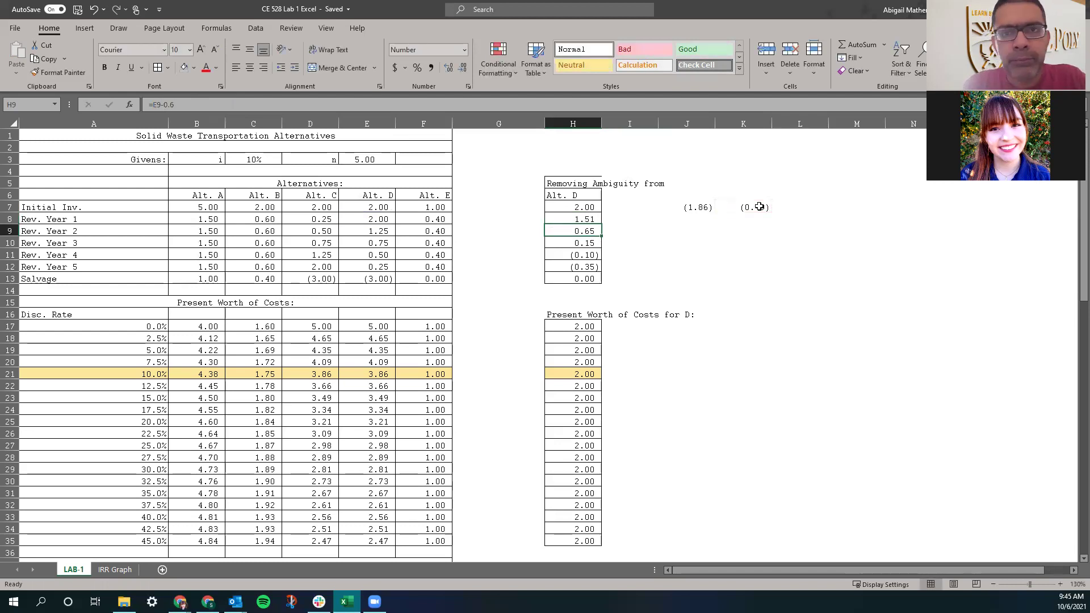
# Step: Make H8's reference absolute as =E8+$K$7, giving 1.51
pyautogui.click(593, 219)
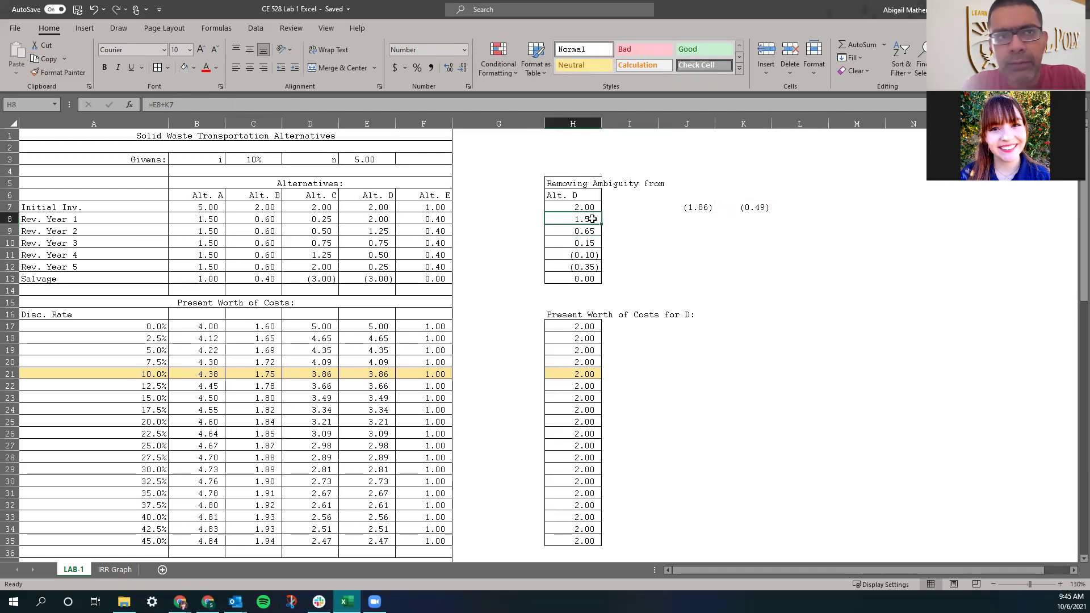
pyautogui.click(164, 103)
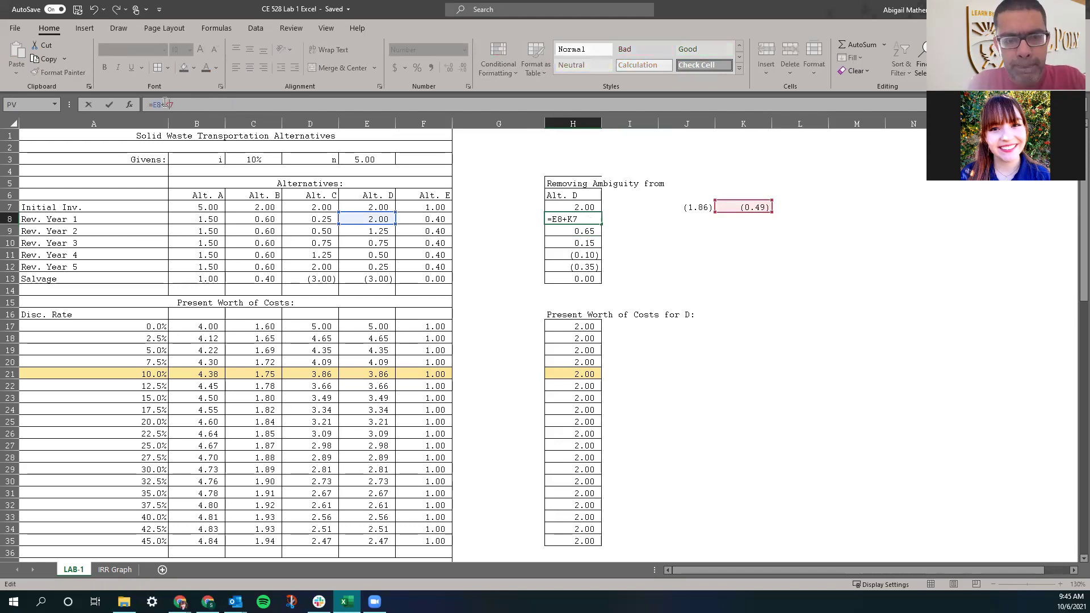
pyautogui.write('$K$')
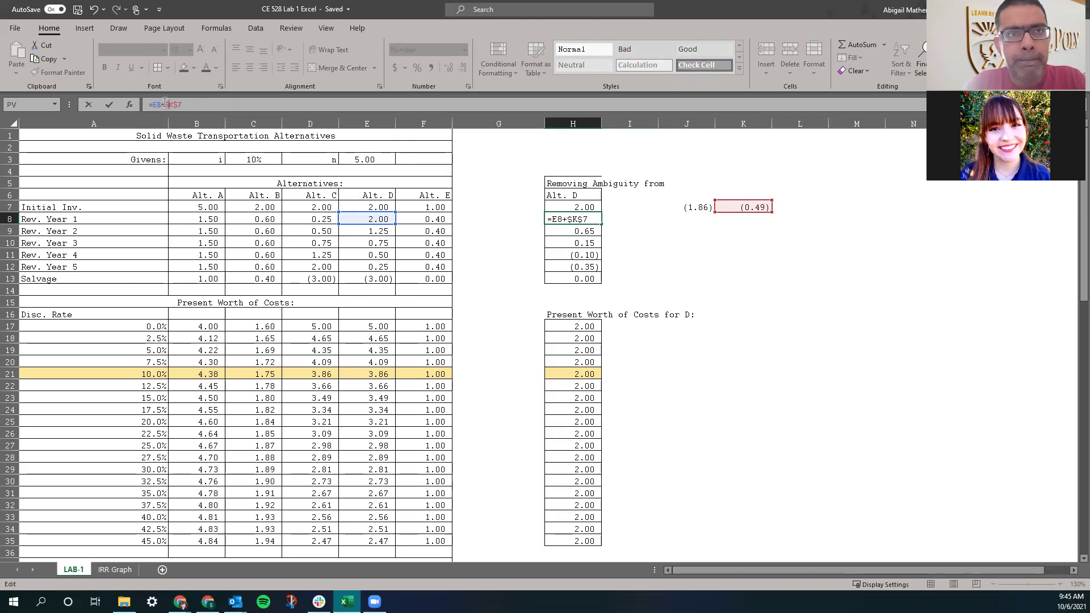
pyautogui.press('Return')
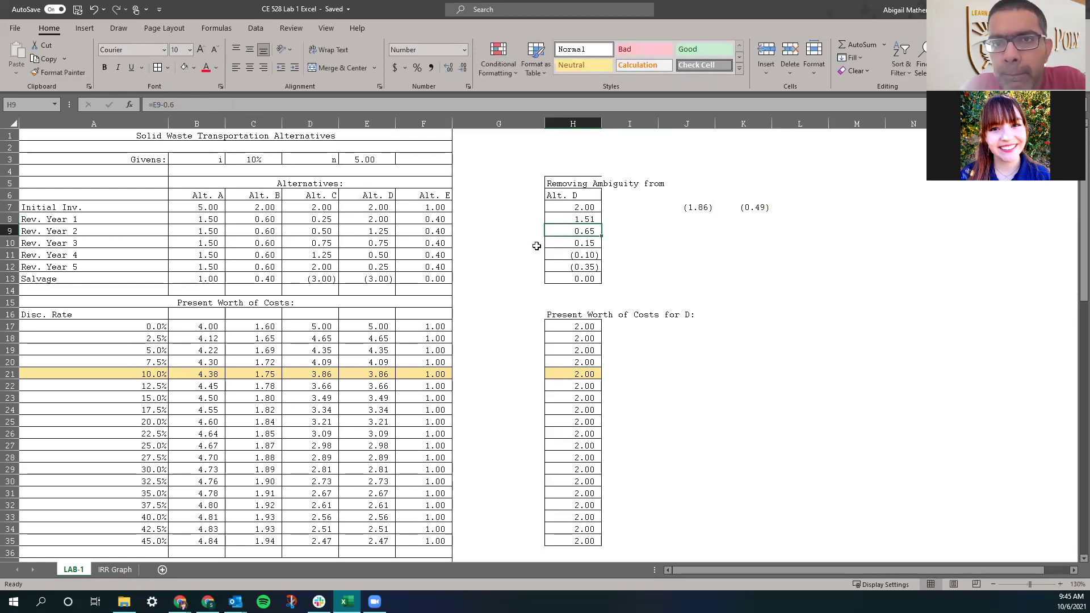
pyautogui.click(591, 219)
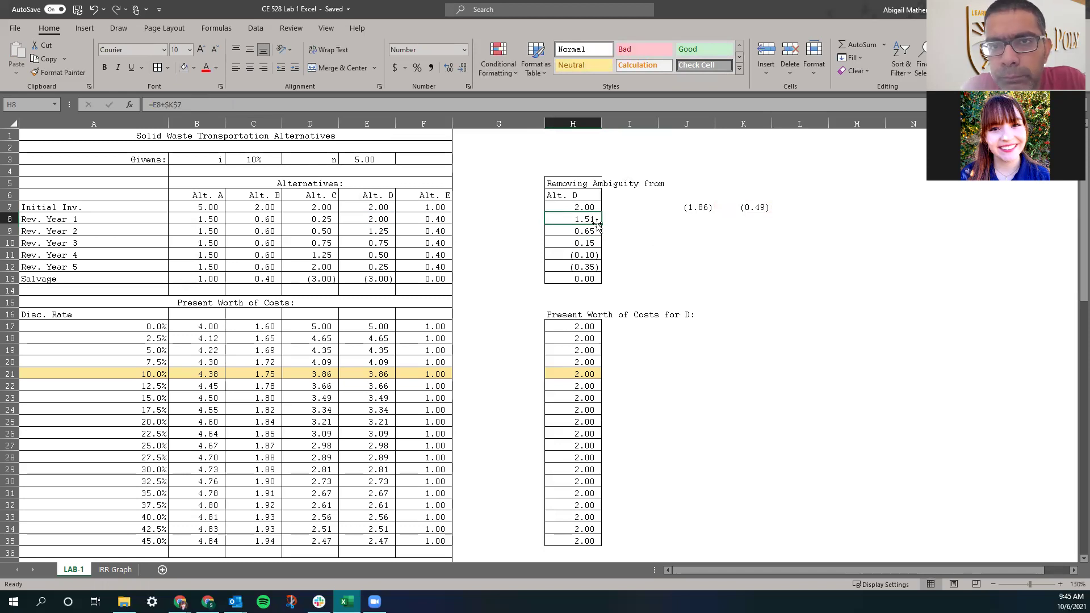
# Step: Fill H8's formula down to H12, giving 0.76, 0.26, 0.01 and (0.24)
pyautogui.moveTo(600, 225); pyautogui.dragTo(598, 268)
pyautogui.click(669, 261)
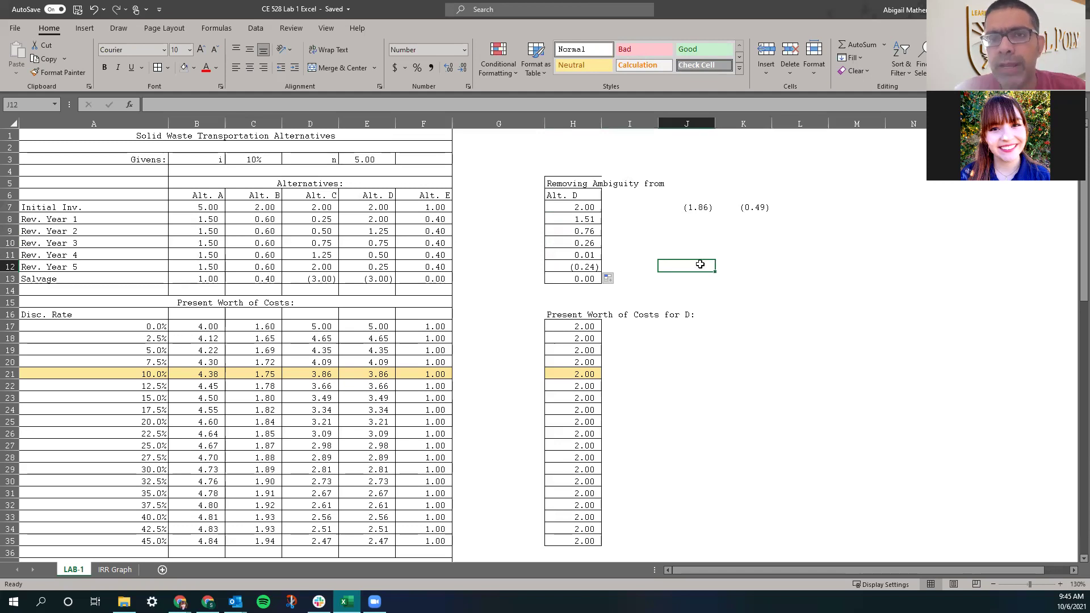
pyautogui.scroll(-13, 720, 355)
pyautogui.scroll(-6, 721, 353)
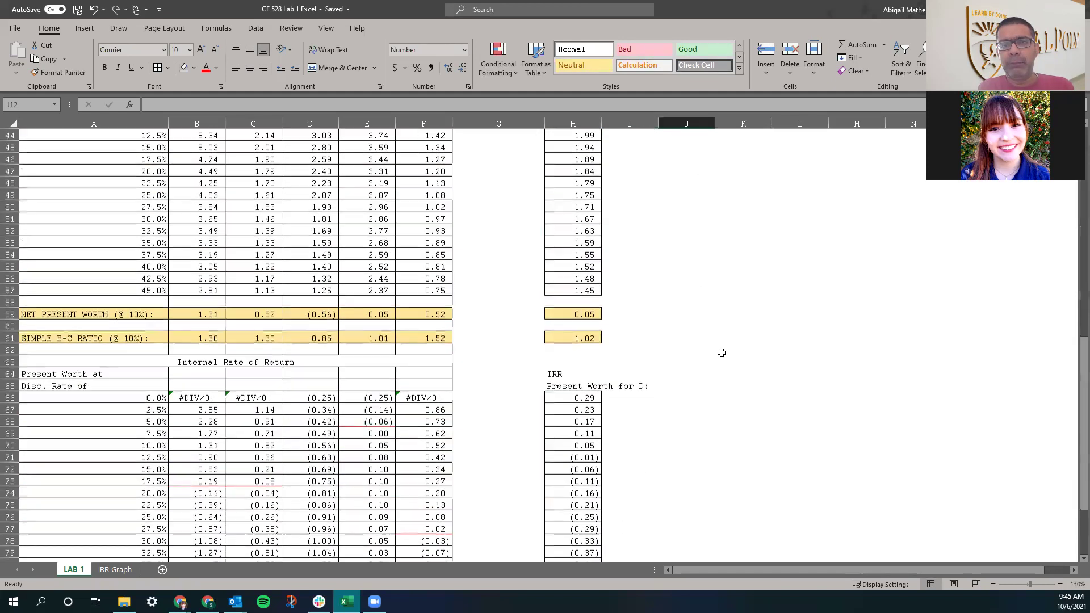
pyautogui.click(594, 283)
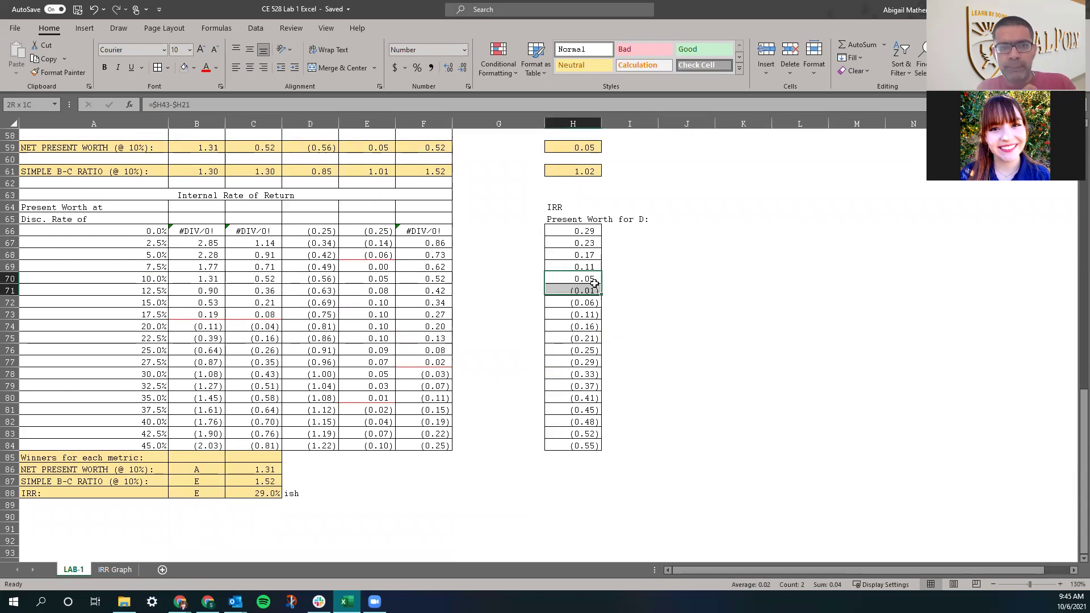
pyautogui.click(655, 302)
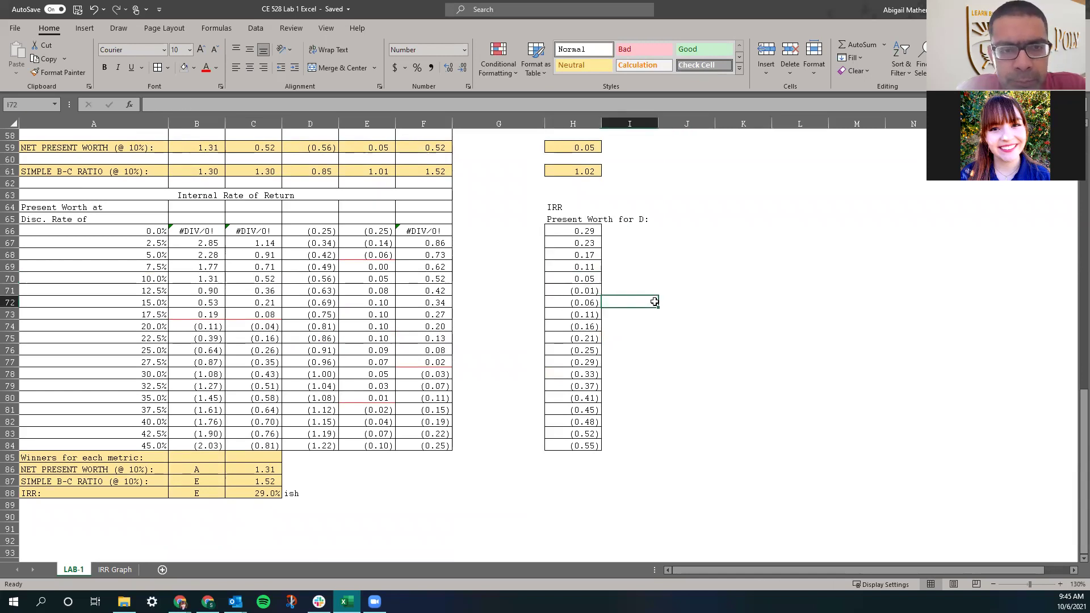
pyautogui.scroll(3, 661, 298)
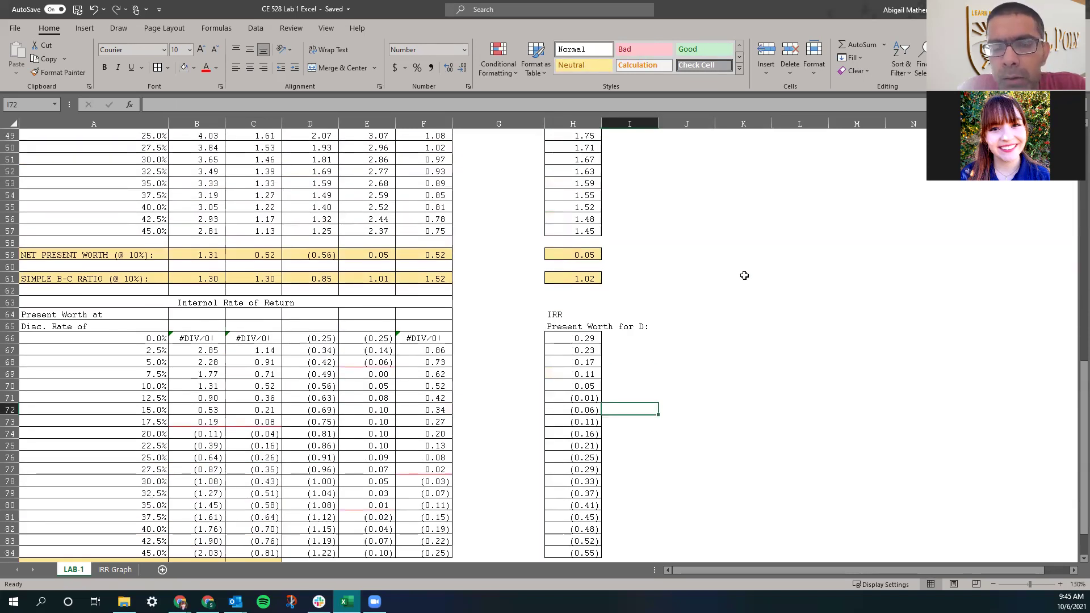
pyautogui.scroll(10, 744, 275)
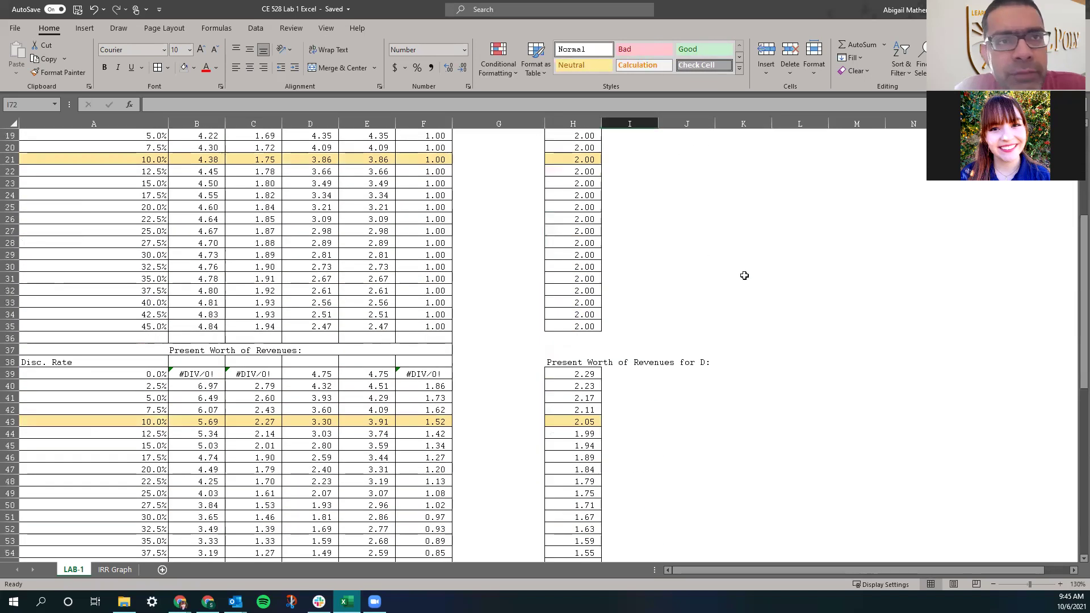
pyautogui.scroll(6, 744, 275)
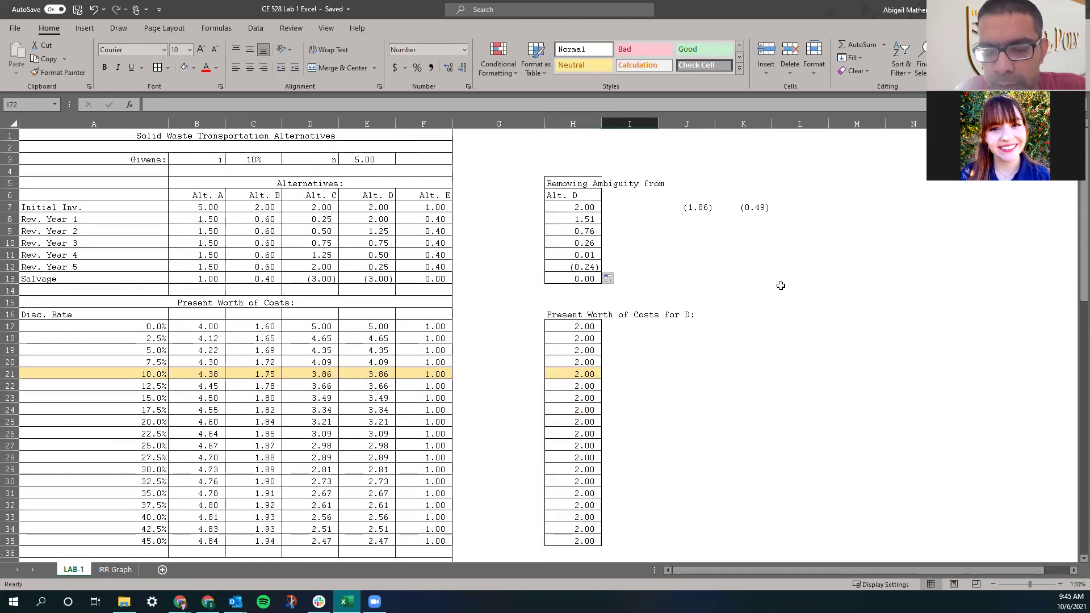